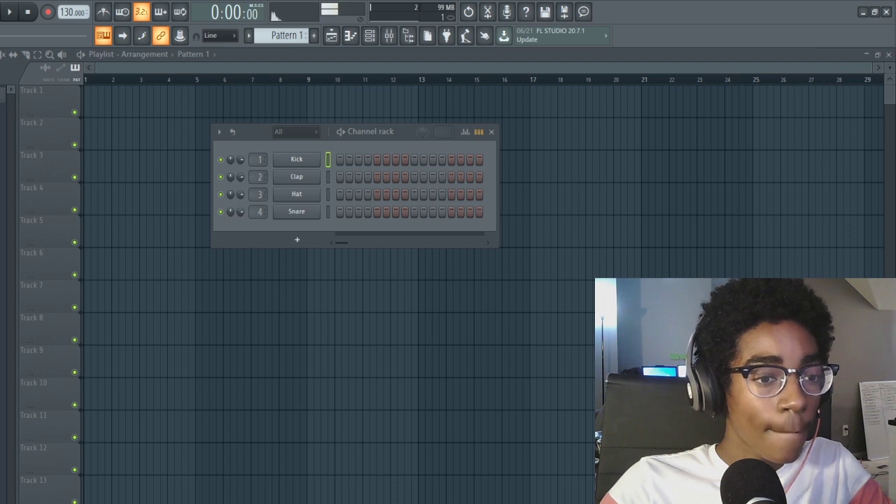
- Add the "sorry thatprod (808)" sample as a new channel below Snare, show its sampler settings and preview its sound
drag(287, 229, 298, 247)
click(300, 231)
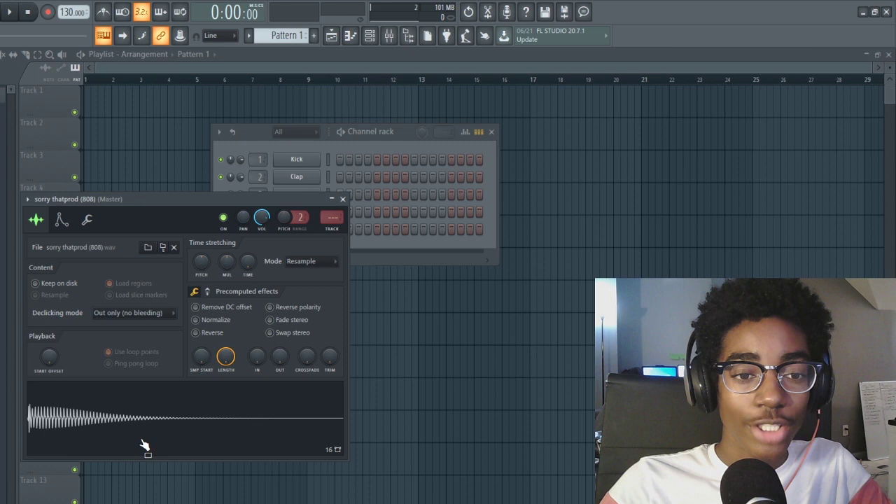
click(181, 424)
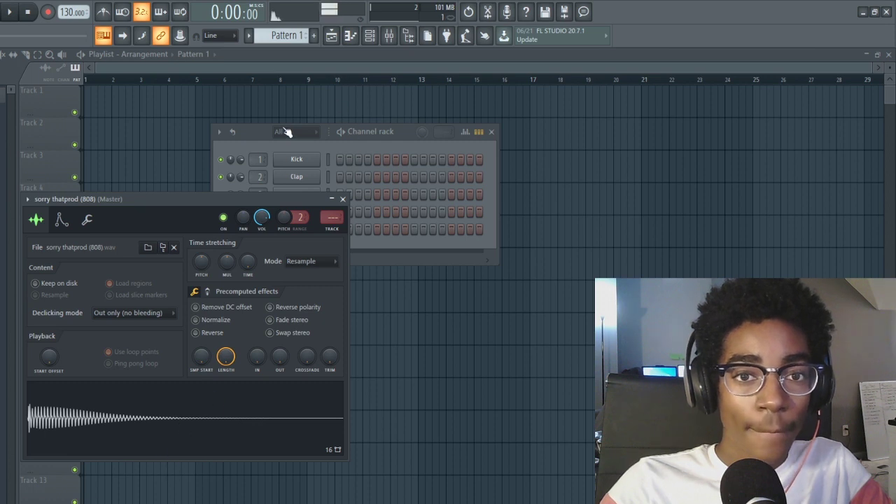
click(255, 138)
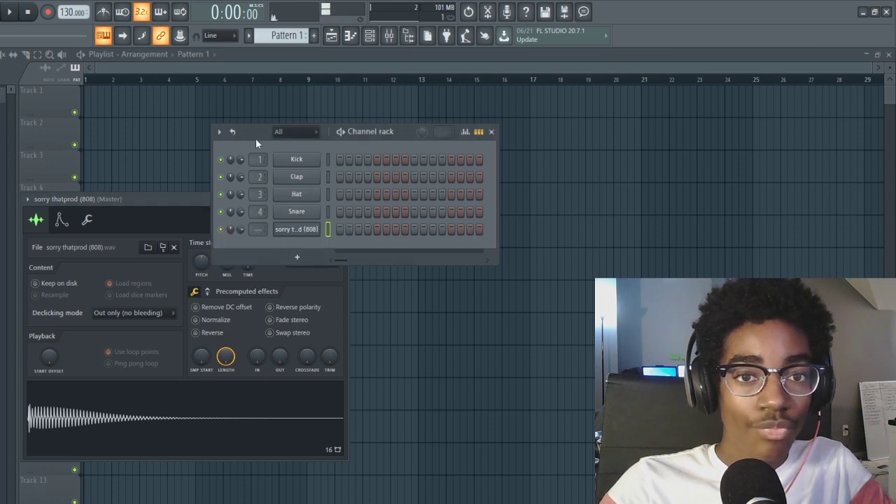
click(301, 229)
- Enable the 808's volume envelope and set a very short attack, maximum hold, and zero decay, sustain and release
click(62, 220)
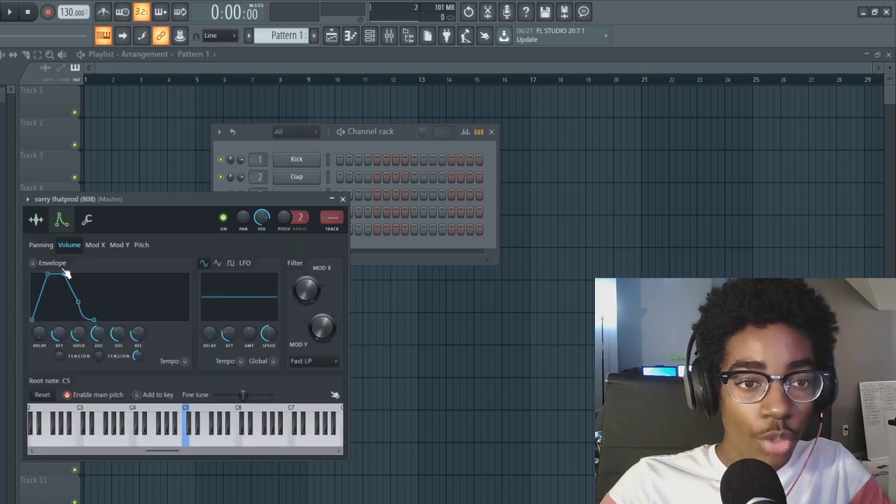
click(49, 224)
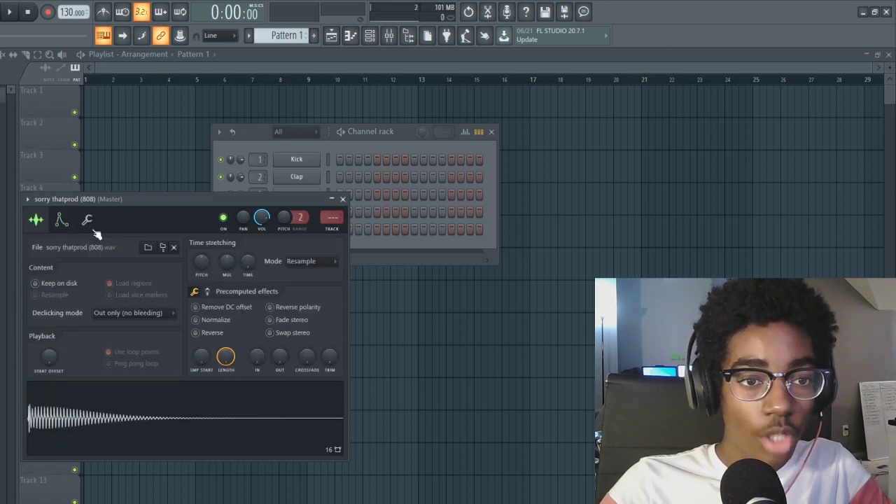
click(62, 221)
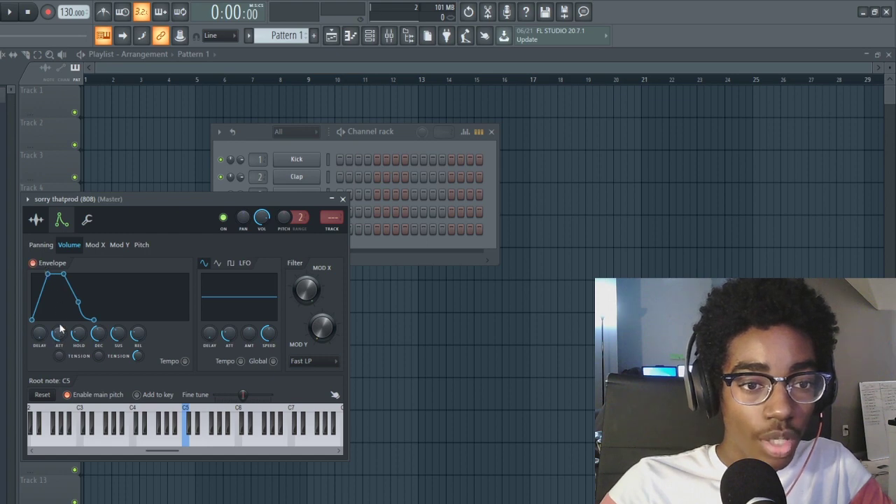
drag(60, 327, 70, 301)
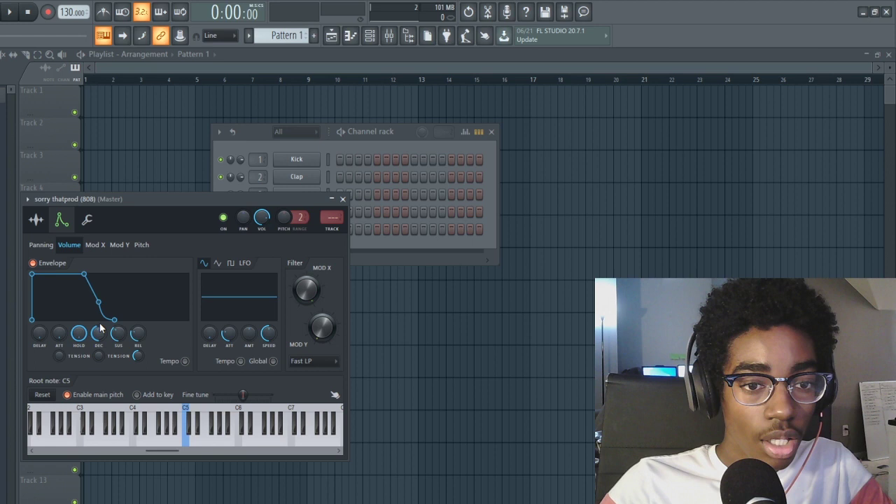
drag(98, 333, 98, 350)
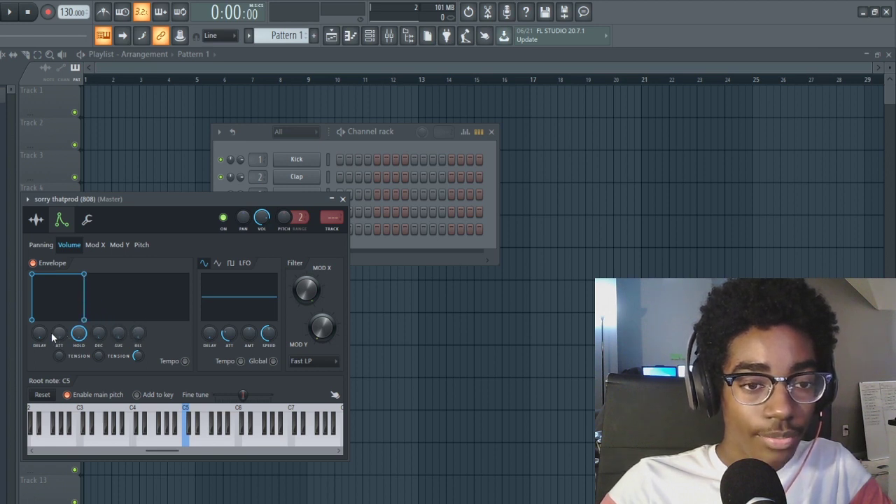
drag(41, 333, 59, 333)
- Bring up the piano roll for the 808 channel and audition keys at several pitches, including repeated C5 hits
click(258, 142)
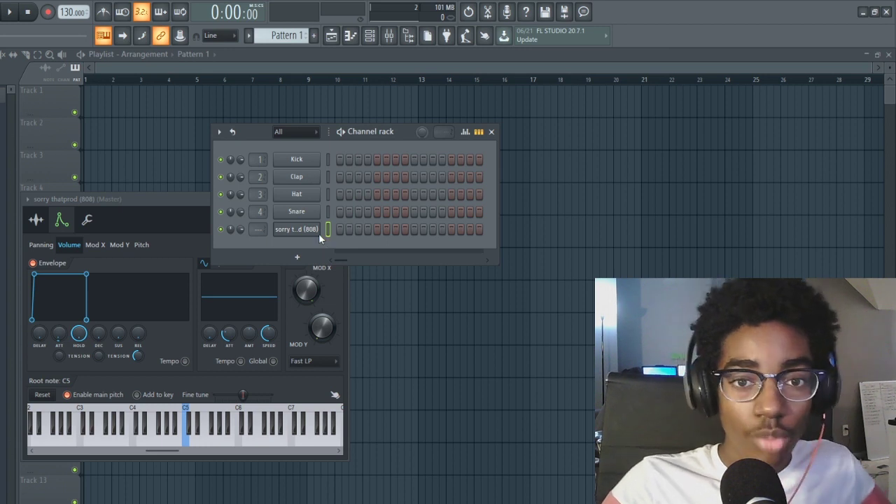
key(F7)
click(343, 261)
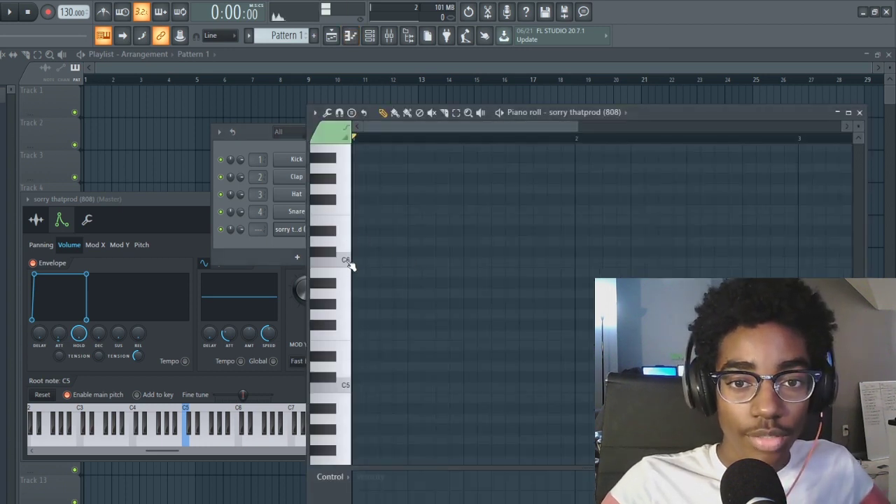
click(349, 191)
click(340, 294)
click(340, 366)
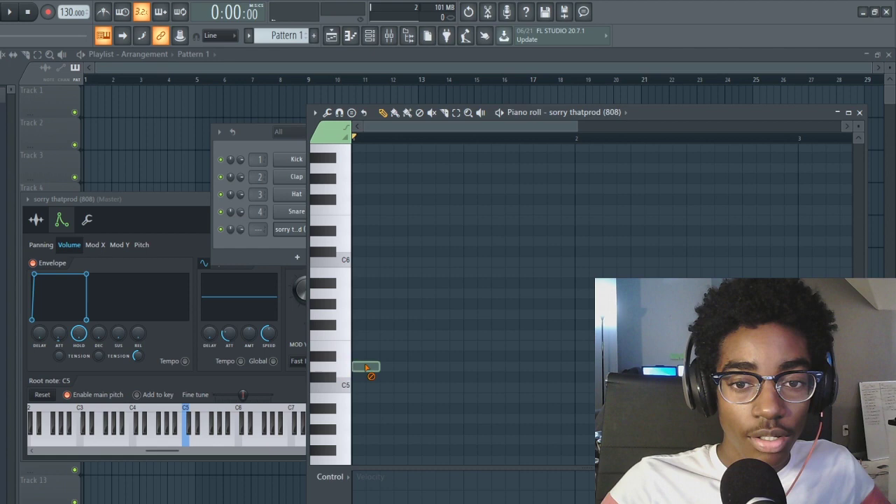
key(q)
key(q)
key(q)
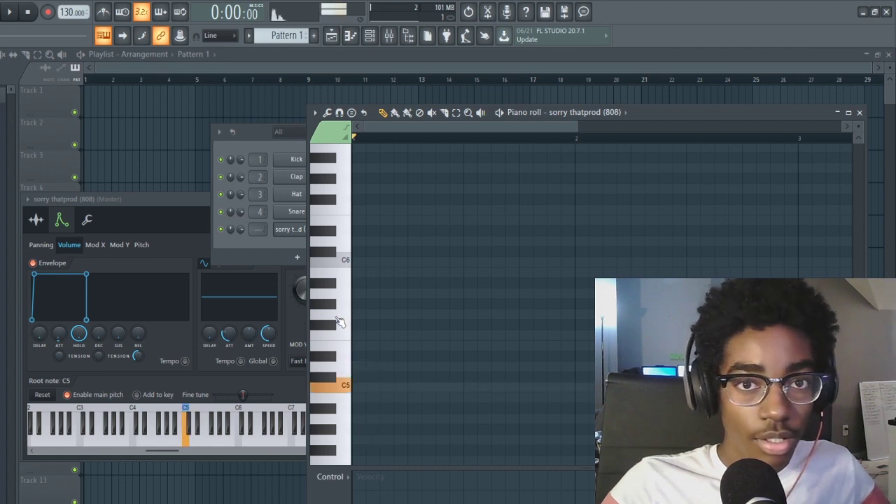
key(q)
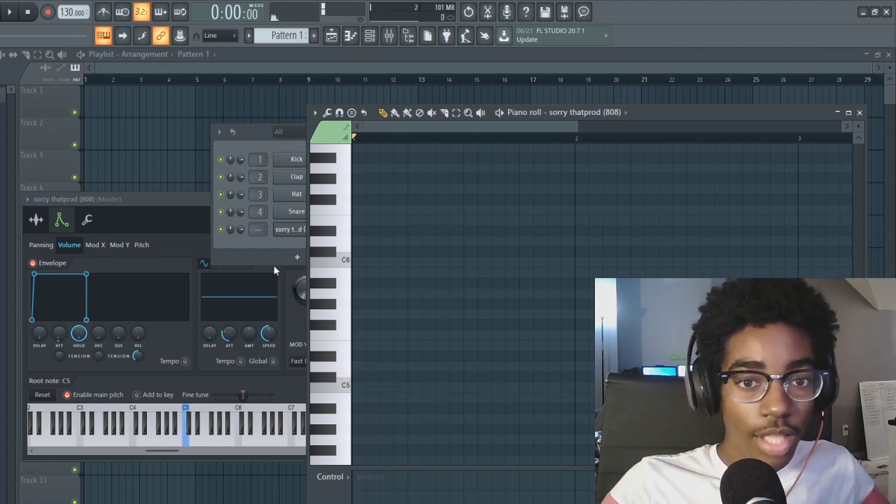
- Compare the 808's sound with the volume envelope off and on by auditioning notes, leaving the envelope enabled
click(43, 265)
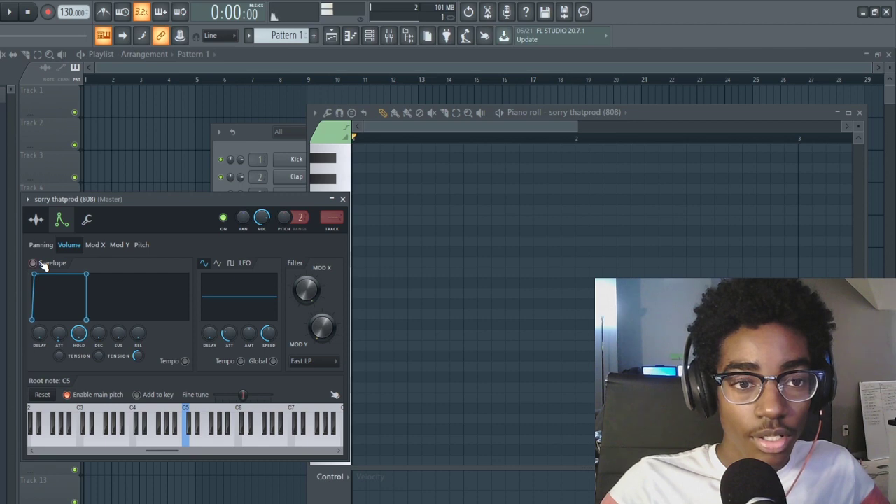
key(q)
key(q)
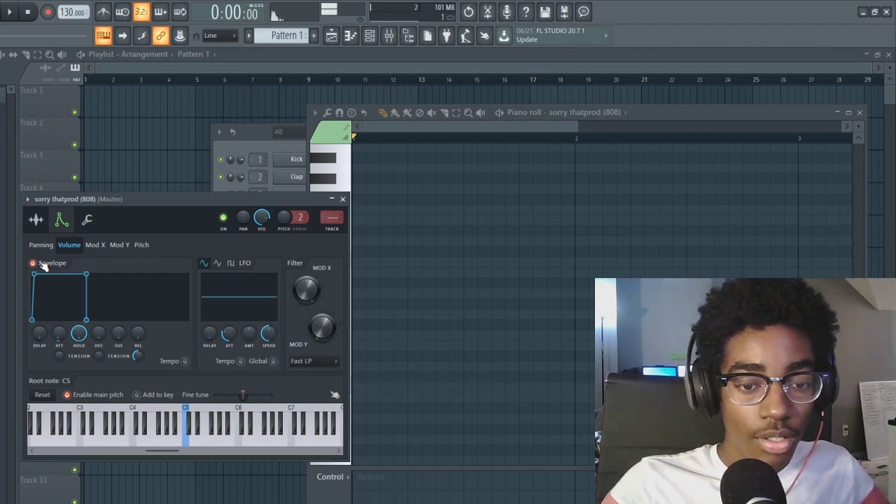
key(r)
key(bracketright)
key(e)
key(z)
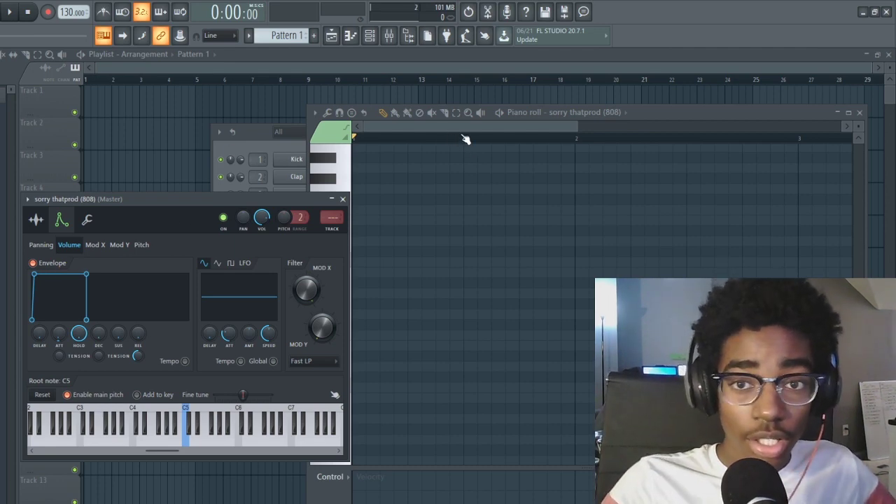
- Place a one-bar C7 note at the start of the 808 pattern and play it back
scroll(466, 139, down, 4)
click(656, 109)
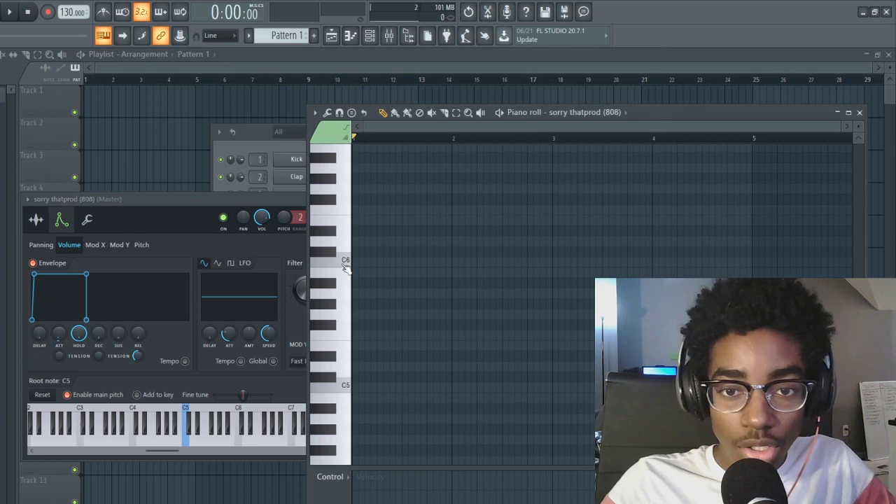
click(358, 200)
drag(362, 199, 450, 190)
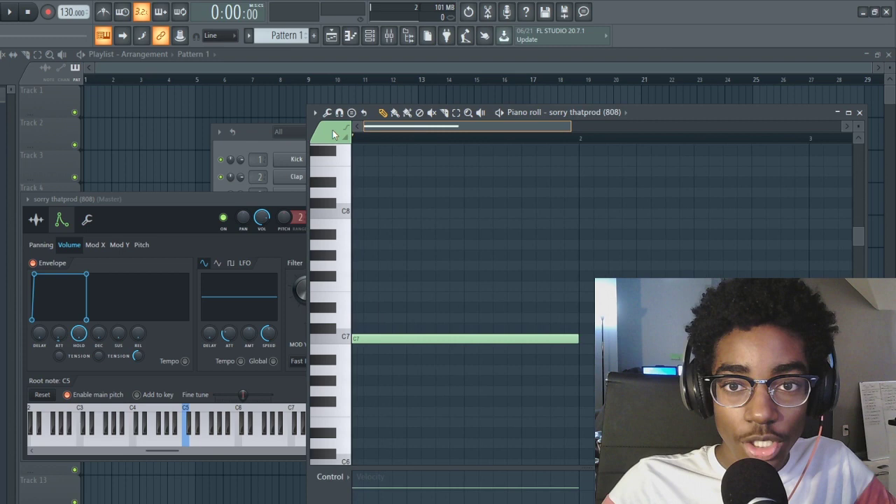
key(space)
key(space)
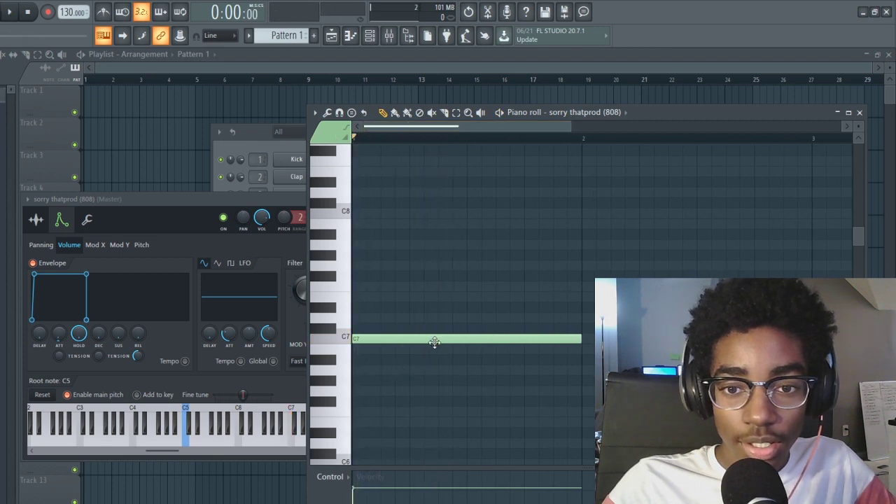
- Lower the one-bar note by an octave to C6 and play the pattern
scroll(434, 340, down, 3)
drag(424, 273, 394, 399)
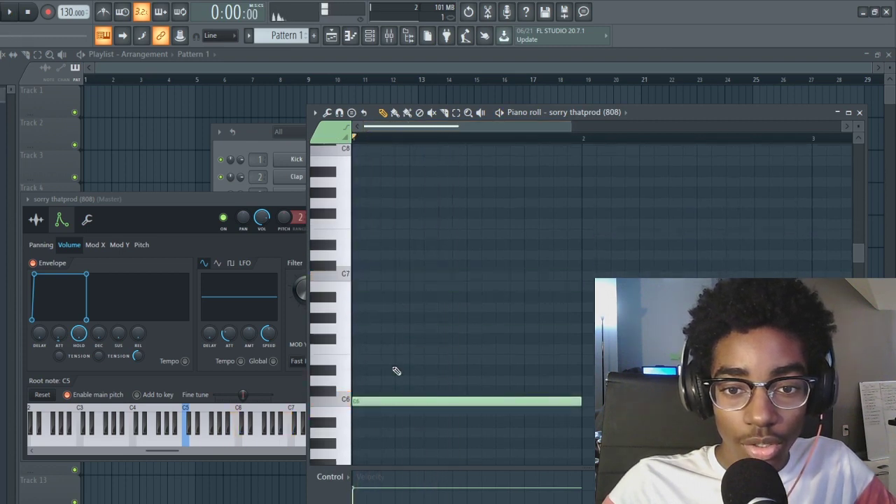
scroll(405, 299, down, 3)
key(space)
key(space)
- Add an A#5 note at the pattern's start and shorten it to a tiny sliver with snap set to none
drag(570, 244, 770, 242)
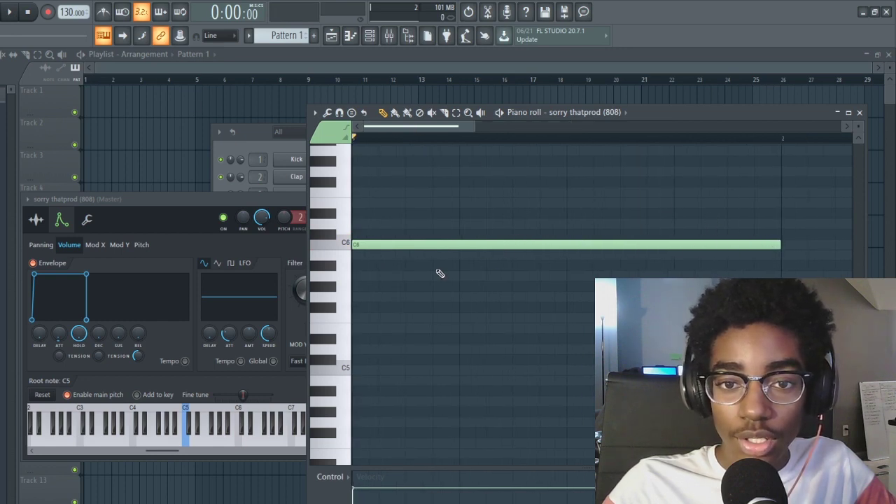
click(362, 266)
drag(779, 265, 374, 238)
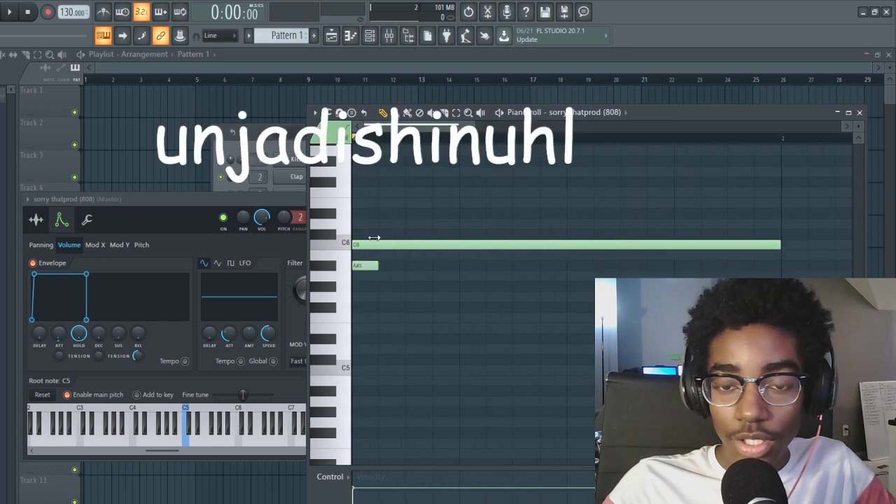
scroll(402, 127, up, 1)
scroll(387, 126, up, 3)
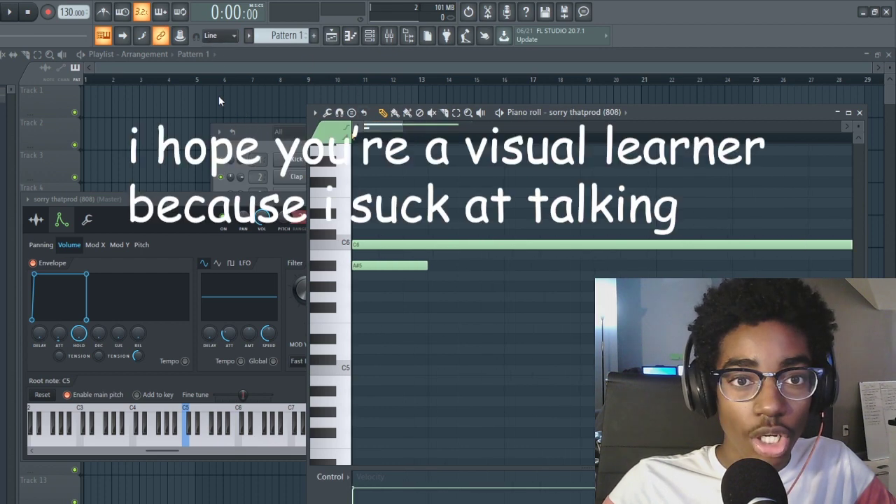
drag(428, 266, 355, 265)
- Shift the long C6 note to begin right after the short A#5 note and align its end with bar 2
click(361, 245)
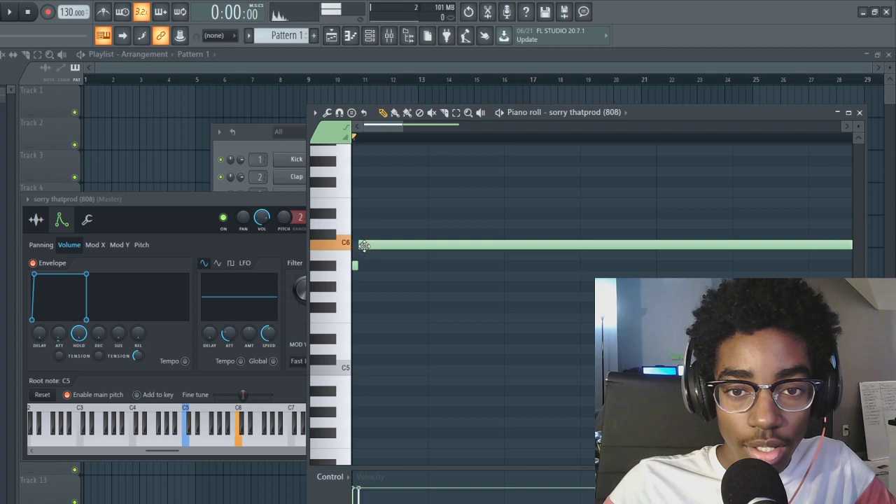
scroll(423, 142, down, 3)
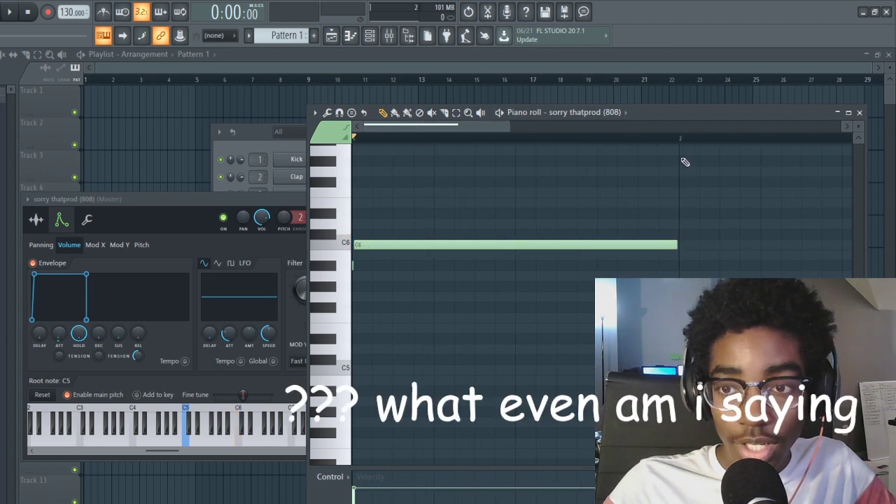
scroll(681, 142, up, 5)
drag(680, 244, 683, 244)
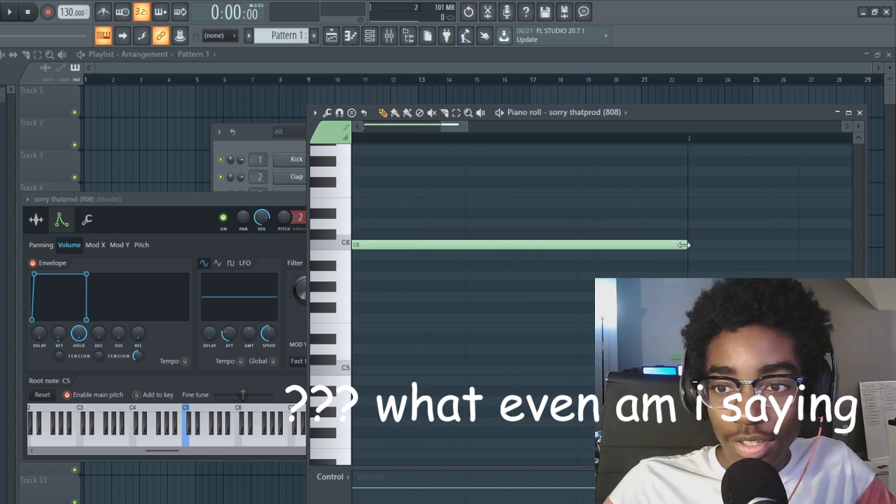
scroll(615, 142, down, 5)
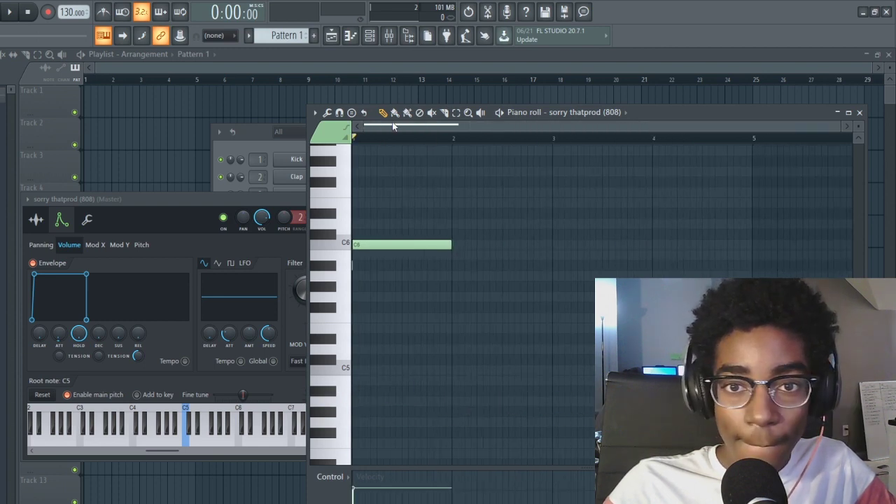
scroll(360, 140, up, 4)
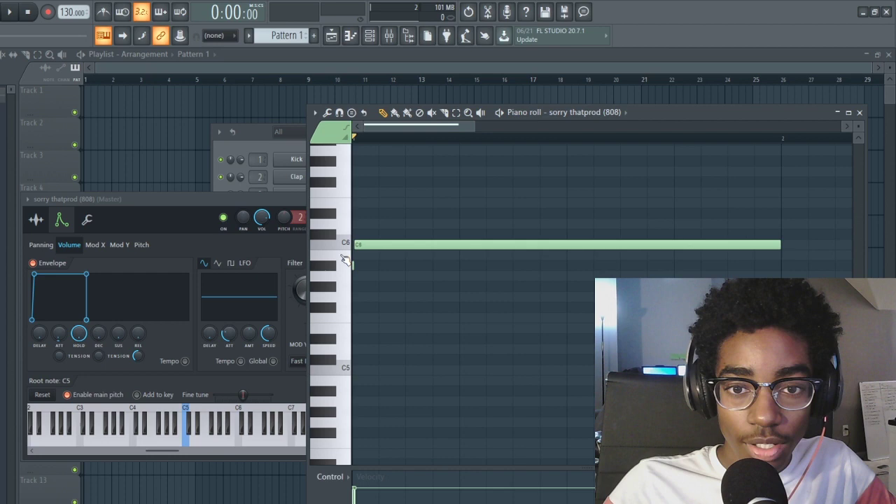
- Move the short A#5 note up to C6, just ahead of the long note, and play the pattern repeatedly
drag(352, 266, 365, 245)
key(space)
key(space)
- Set the 808 volume envelope's attack to zero and play the two notes to hear the difference
key(space)
key(space)
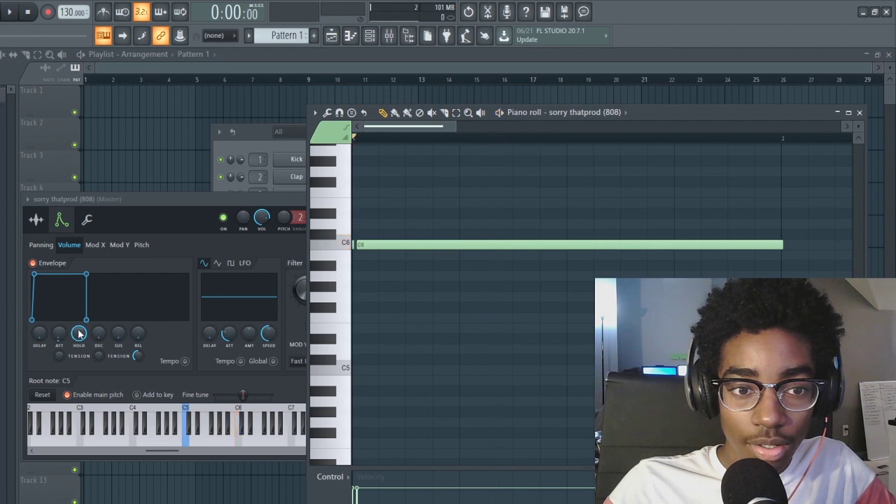
drag(64, 336, 65, 350)
key(space)
key(space)
key(space)
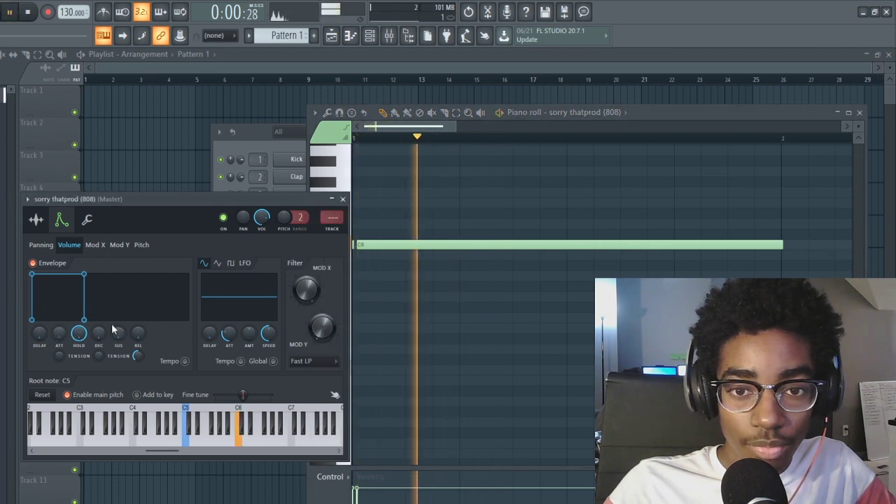
- Shift both C6 notes slightly later with a small gap between them and play the pattern repeatedly
key(space)
scroll(382, 145, up, 2)
drag(390, 128, 322, 128)
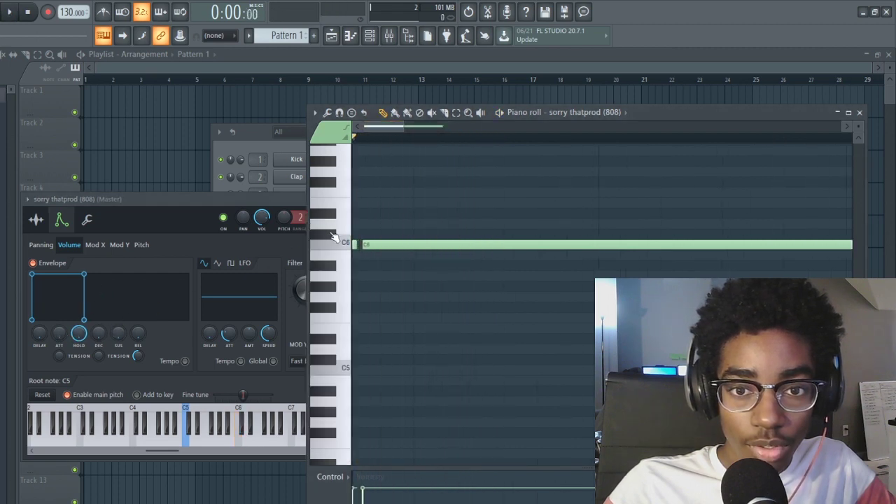
mouse_move(382, 248)
mouse_down()
mouse_move(354, 245)
mouse_move(412, 245)
mouse_move(367, 245)
mouse_up()
key(space)
key(space)
key(space)
key(space)
key(space)
key(space)
- Lengthen the short C6 note until it almost meets the long one, replaying the pattern to check the transition
key(space)
key(space)
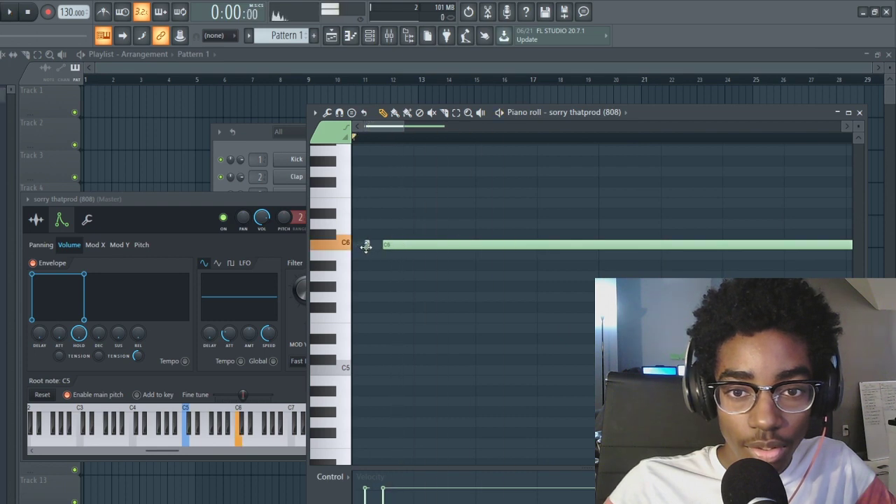
key(space)
key(space)
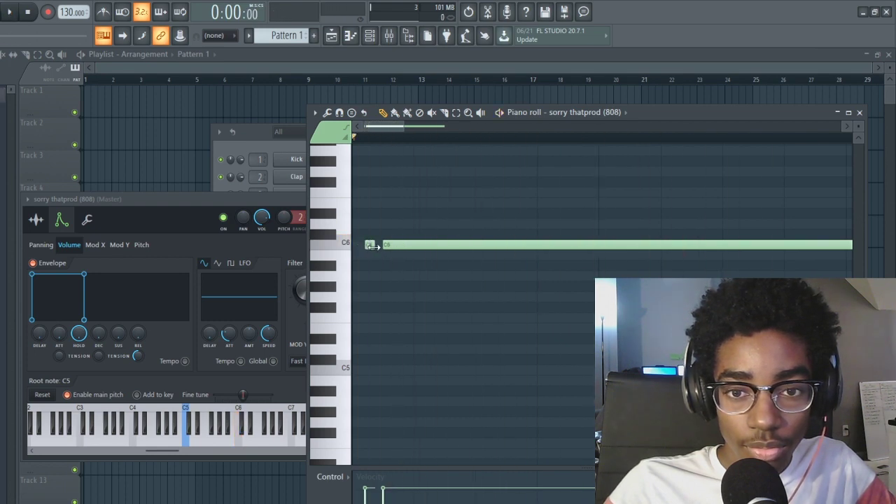
key(space)
key(space)
key(space)
key(space)
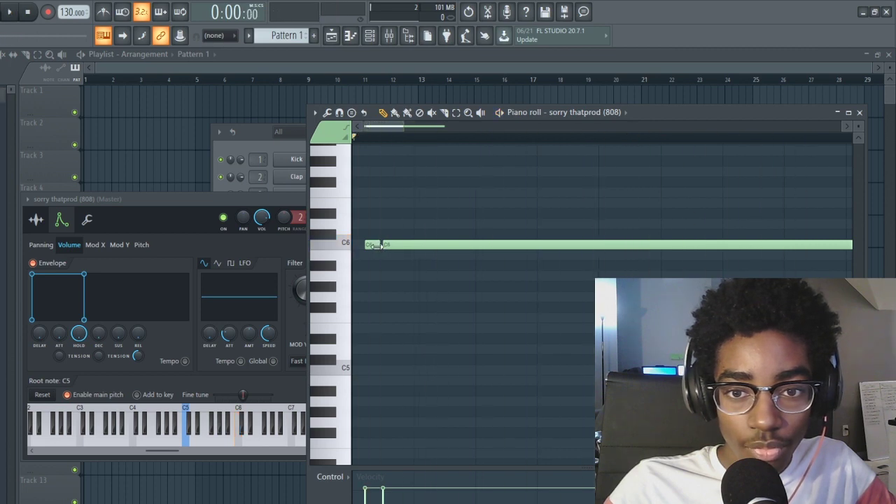
- Raise the release of the 808's volume envelope slightly, replaying the pattern repeatedly to hear how the notes overlap
drag(140, 339, 140, 326)
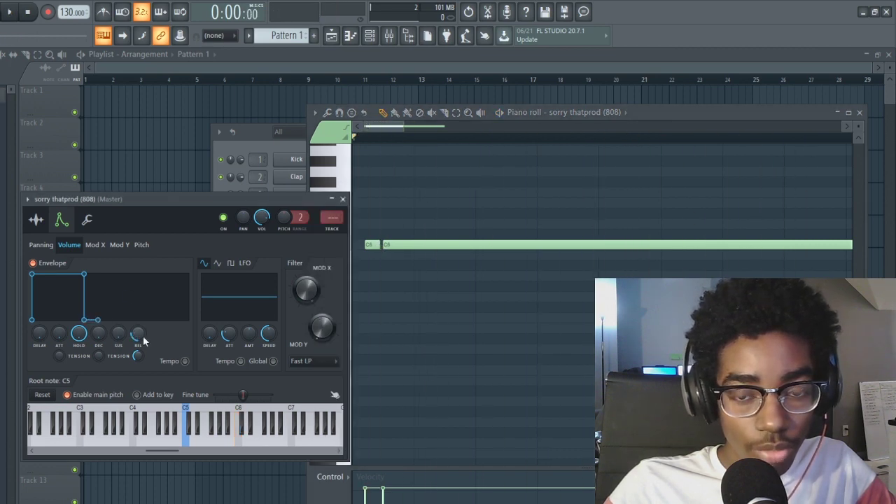
key(space)
key(space)
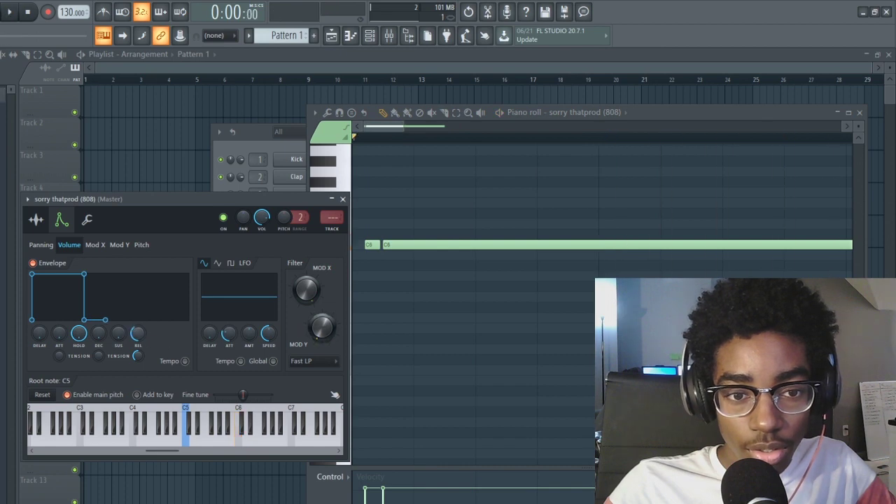
key(space)
key(space)
key(space)
key(space)
key(space)
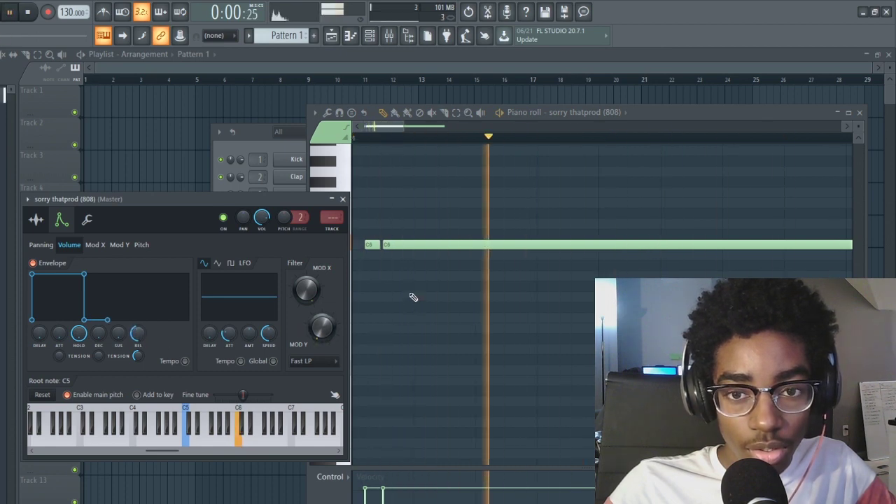
- Return to the 808's piano roll and play the two C6 notes through once more
key(space)
click(253, 141)
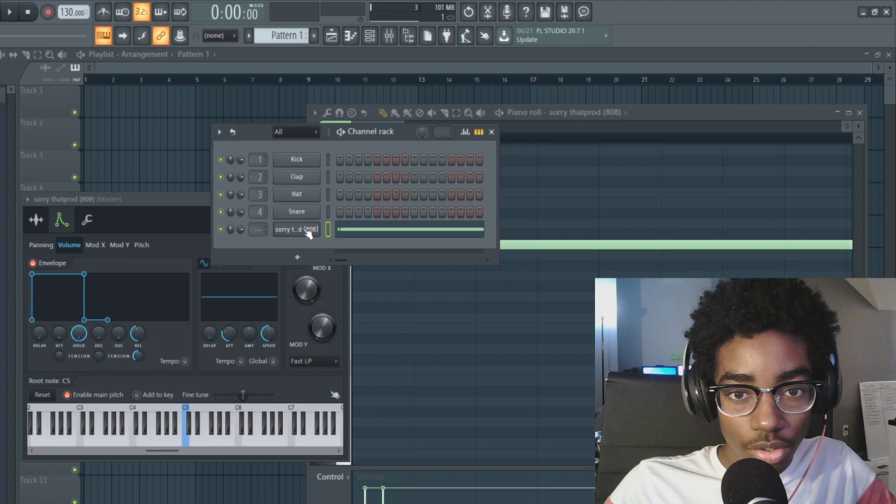
click(652, 112)
key(space)
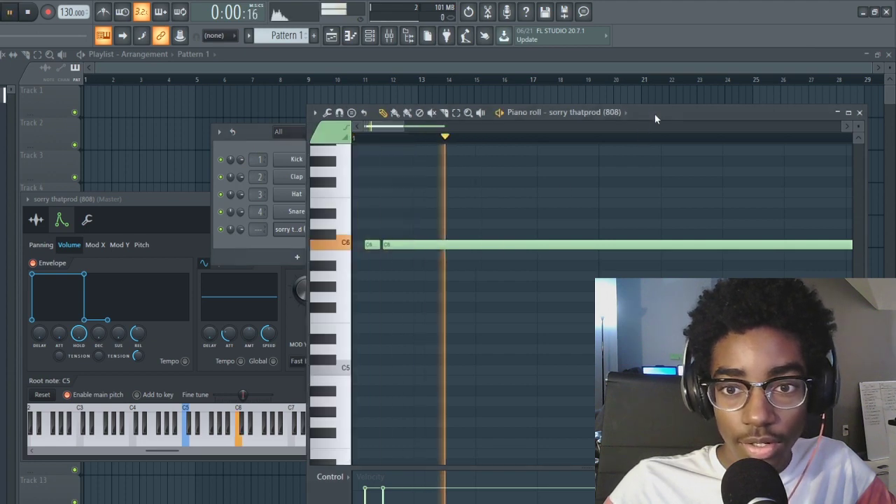
scroll(414, 147, down, 3)
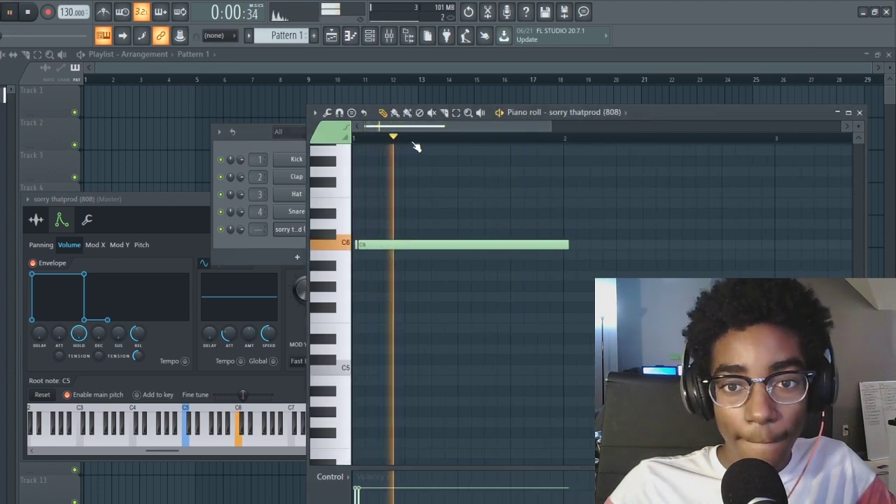
key(space)
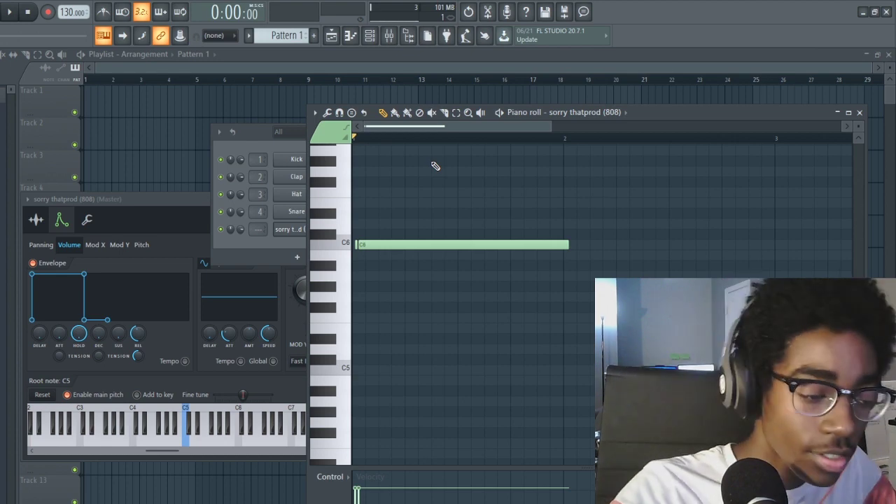
- Transpose both 808 notes down one octave to C5 and play the pattern
key(ctrl+Down)
key(space)
key(space)
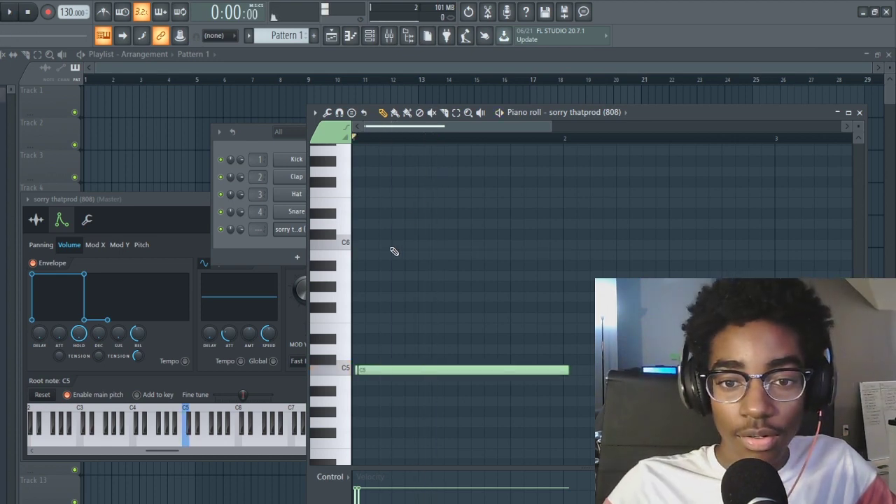
key(space)
key(space)
- Raise the fade-out in the 808 sample's precomputed effects, preview the sample and play the pattern
click(143, 212)
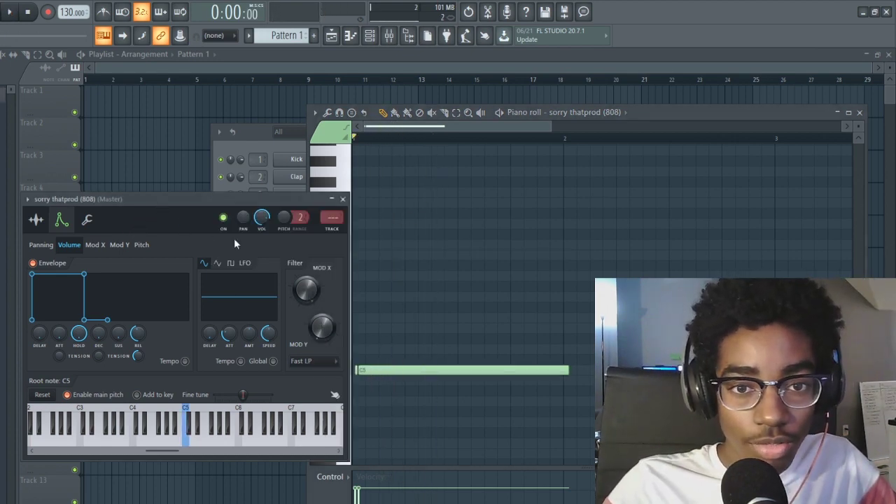
click(257, 150)
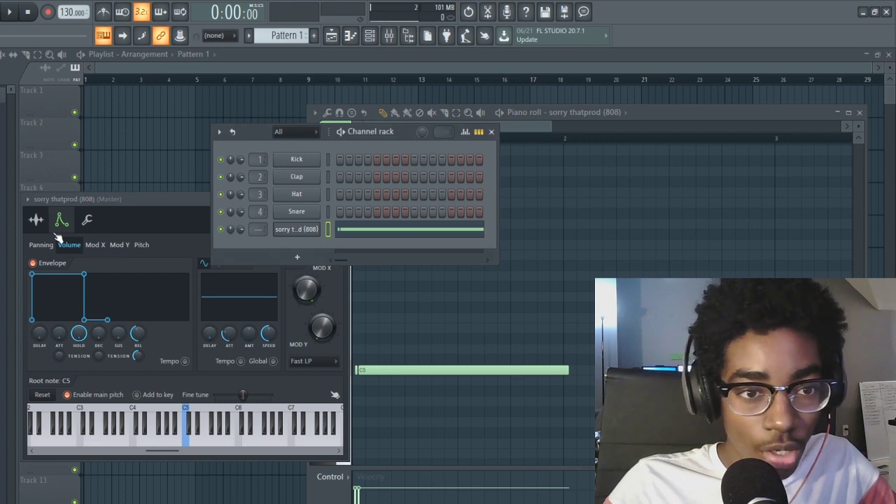
click(36, 220)
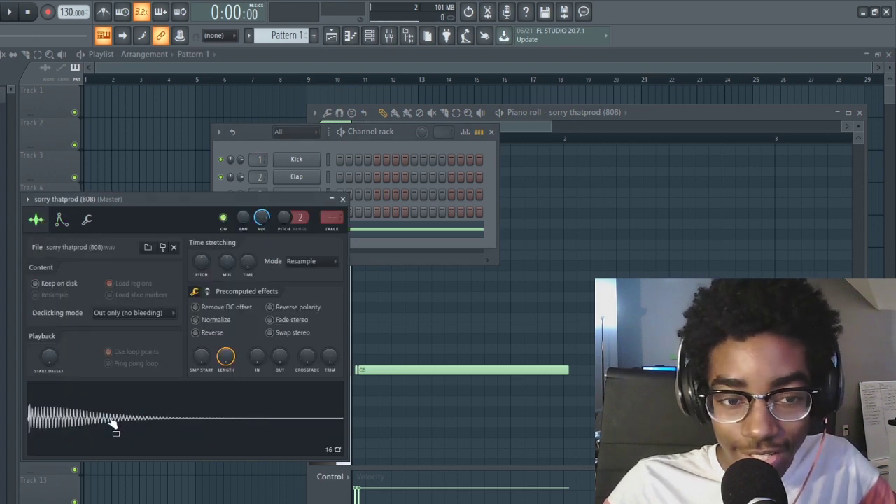
click(645, 114)
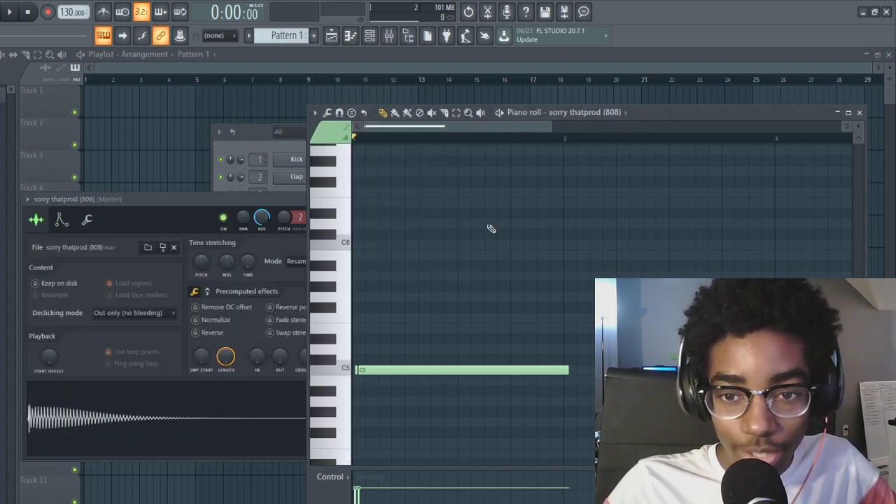
click(185, 227)
drag(279, 364, 280, 308)
click(275, 422)
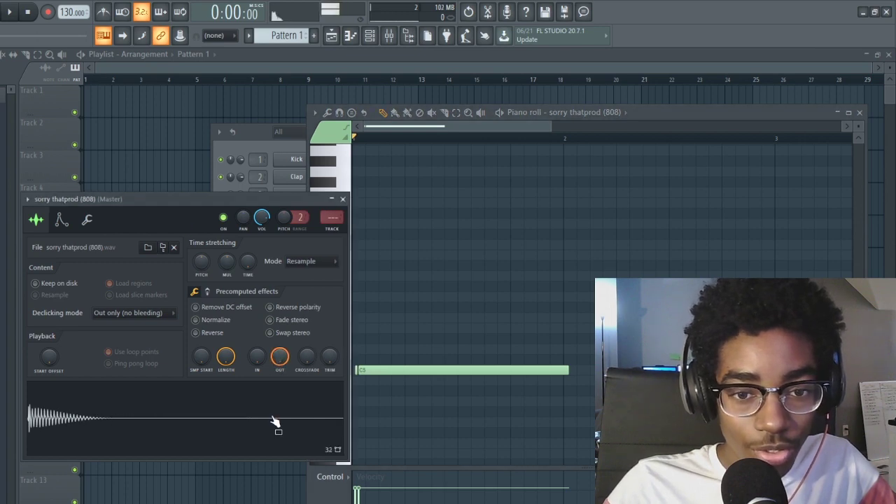
key(space)
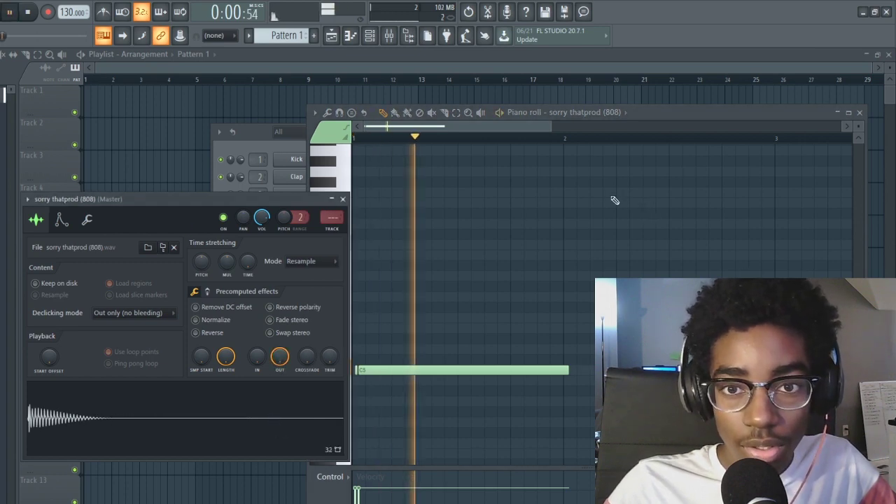
key(space)
- Raise the short C5 note's velocity to maximum and play the pattern
scroll(404, 128, up, 3)
drag(404, 128, 378, 128)
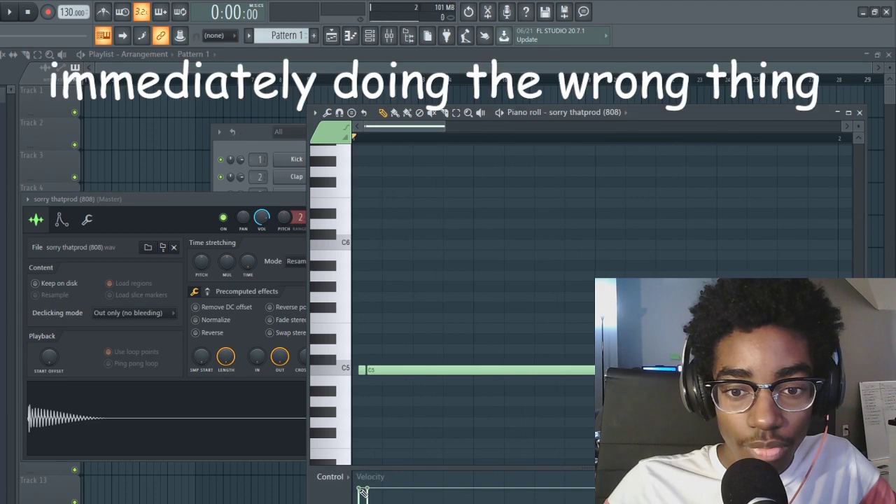
key(space)
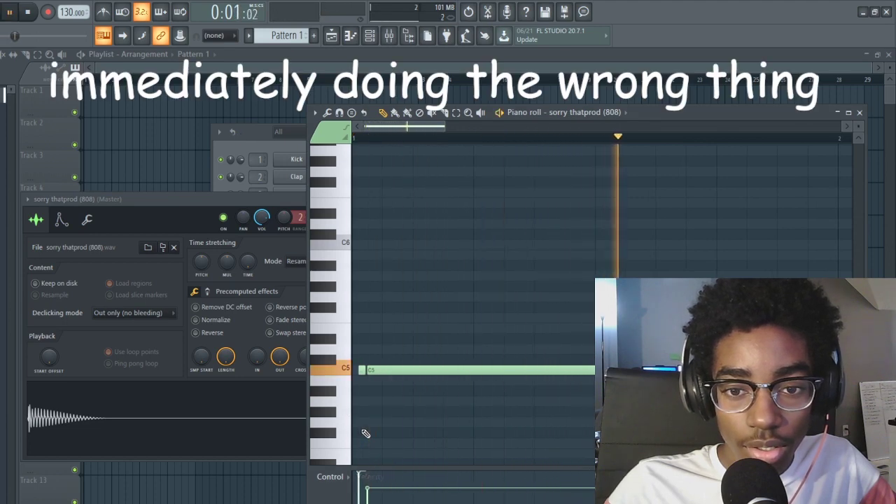
key(space)
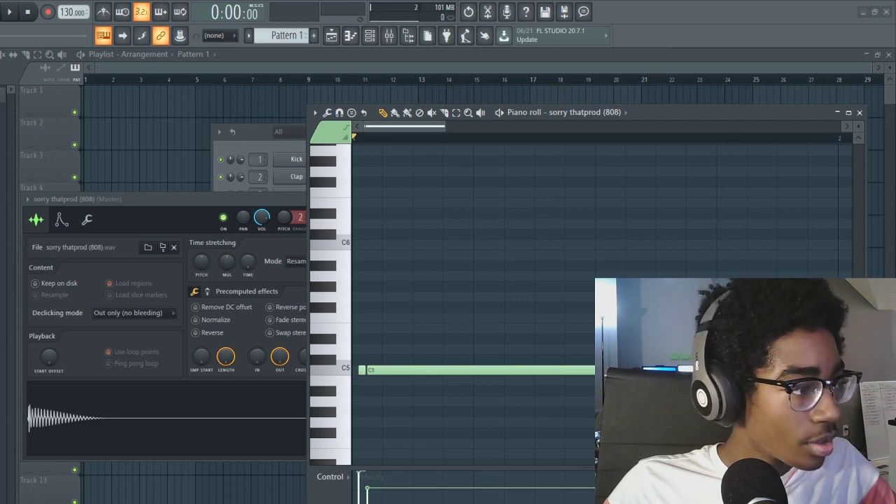
- Lower the long C5 note's velocity well below the short note's and replay the pattern
scroll(357, 448, up, 3)
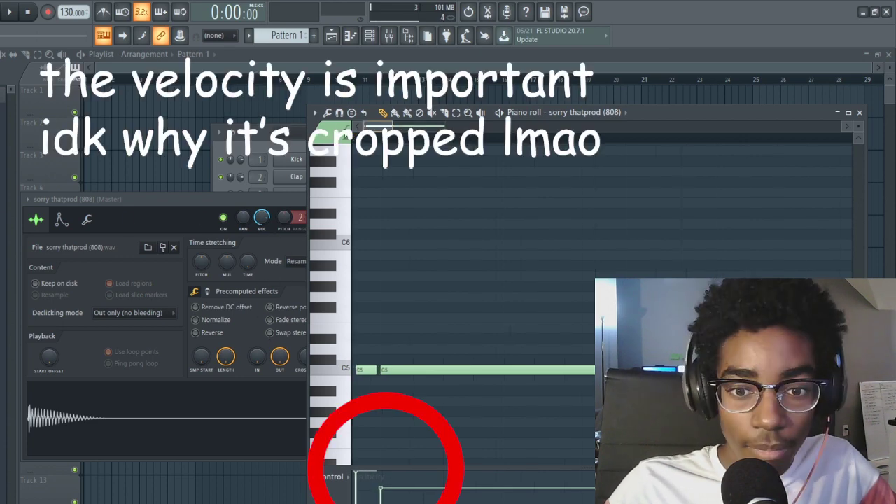
key(space)
key(space)
drag(401, 492, 400, 502)
key(space)
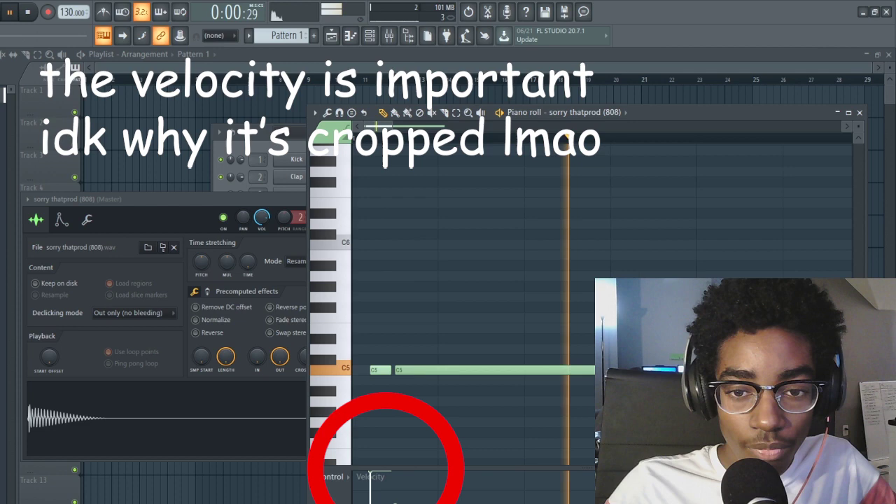
- Reverse the velocities so the short C5 note is low and the long one at maximum, and play them
key(space)
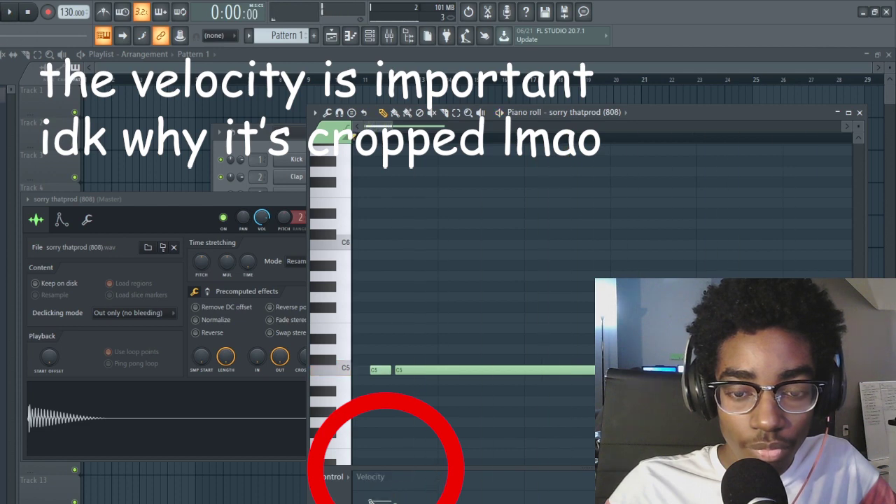
click(396, 474)
key(space)
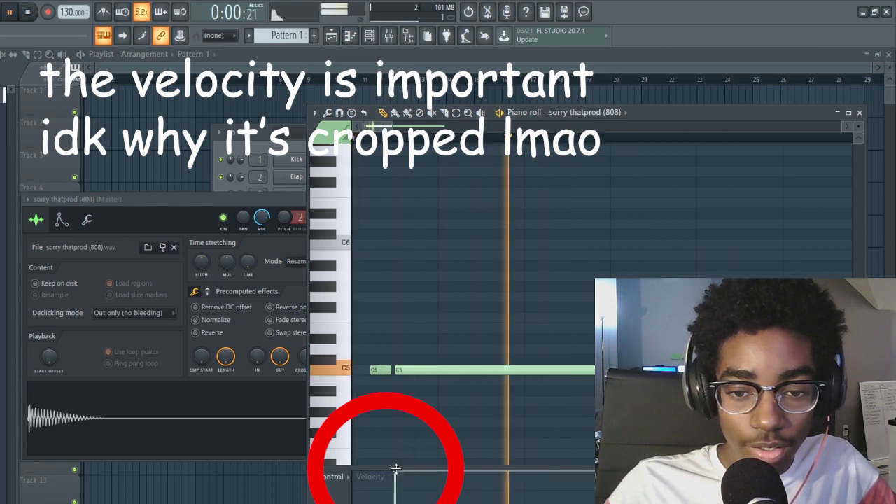
key(space)
scroll(410, 142, down, 4)
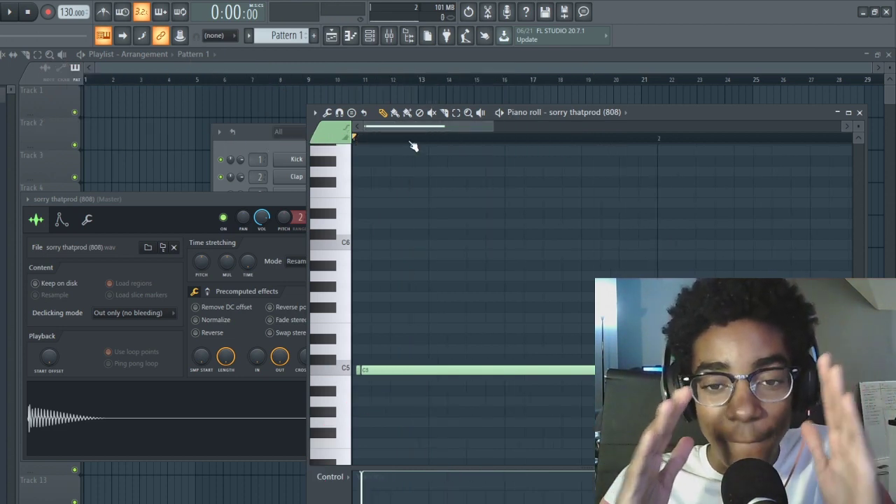
- Add a very short attack to the 808's volume envelope and return to the piano roll
click(292, 148)
click(648, 126)
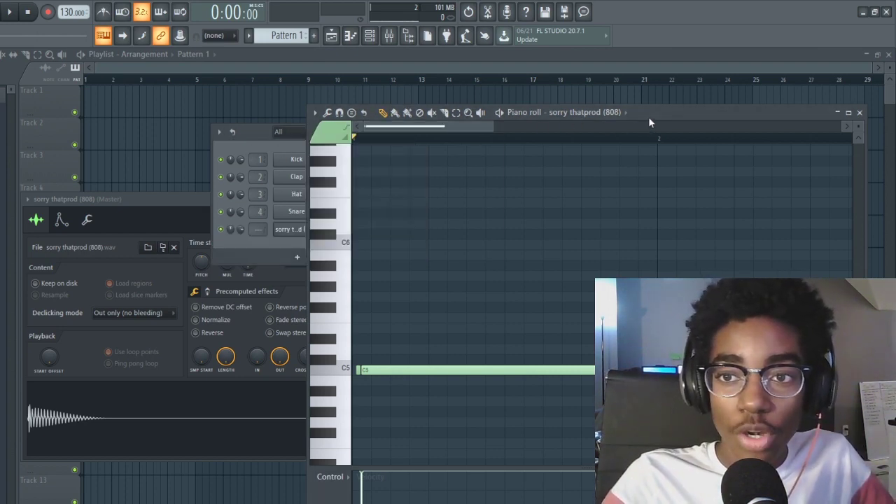
click(184, 210)
click(66, 228)
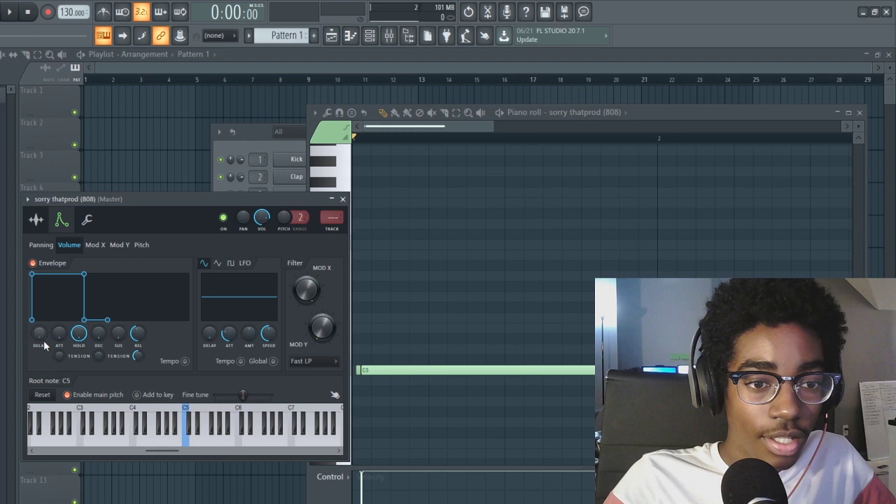
drag(58, 338, 59, 334)
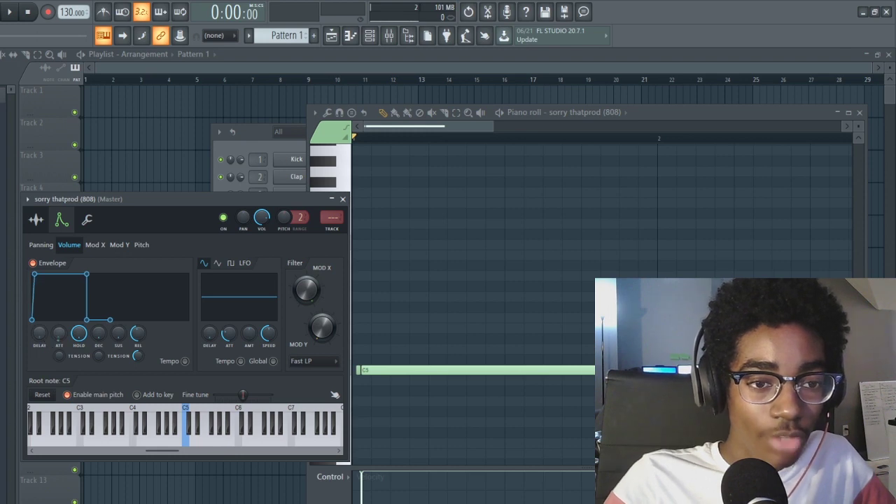
click(662, 116)
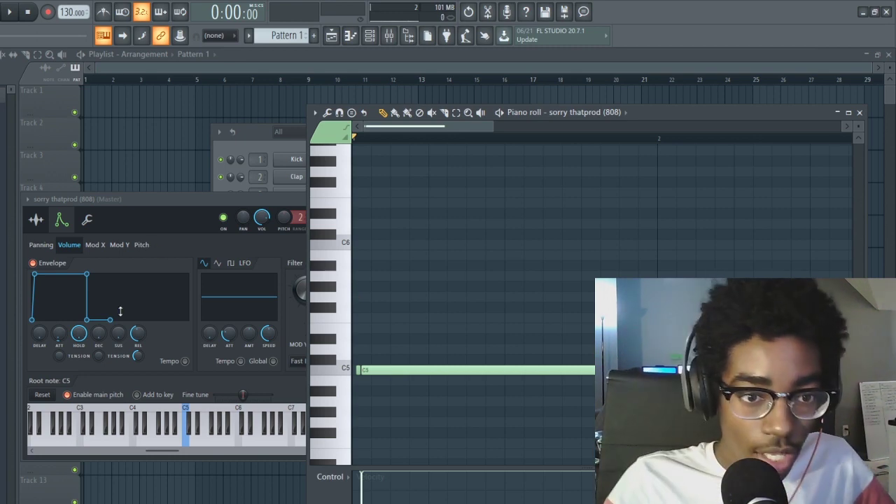
- Play the two C5 notes several times to check the transition with the attack and release applied
click(87, 337)
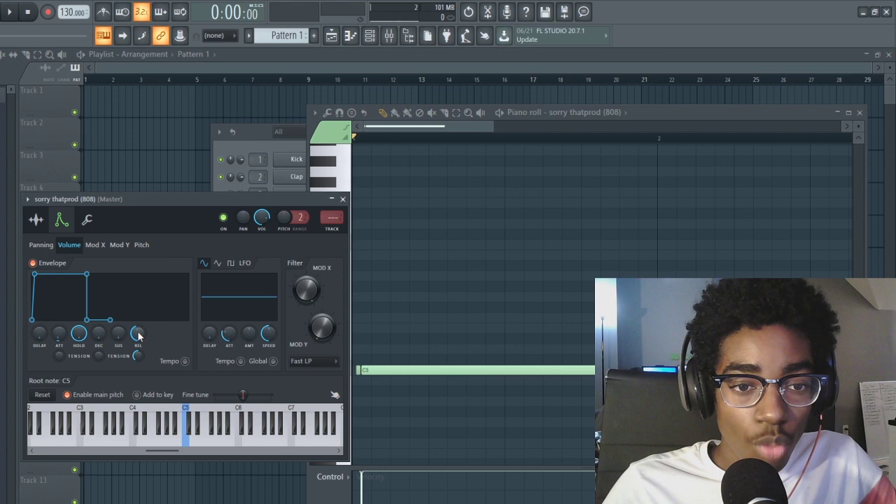
click(664, 115)
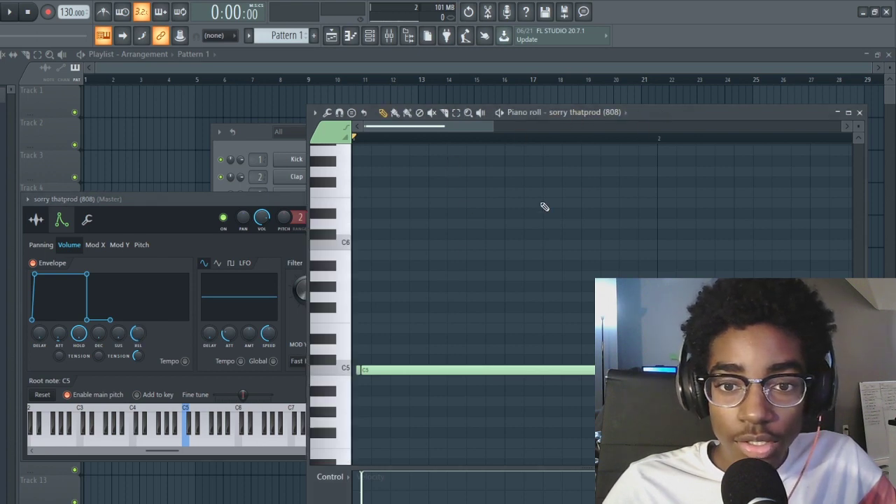
scroll(371, 136, up, 4)
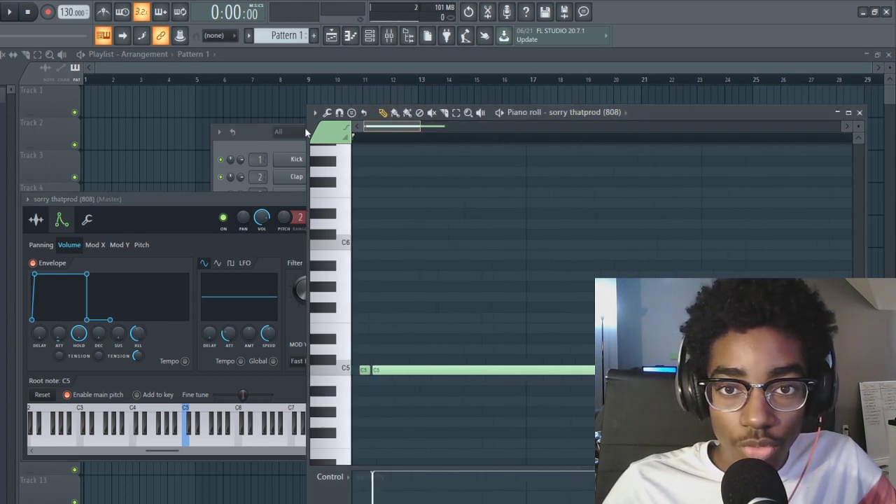
key(space)
key(space)
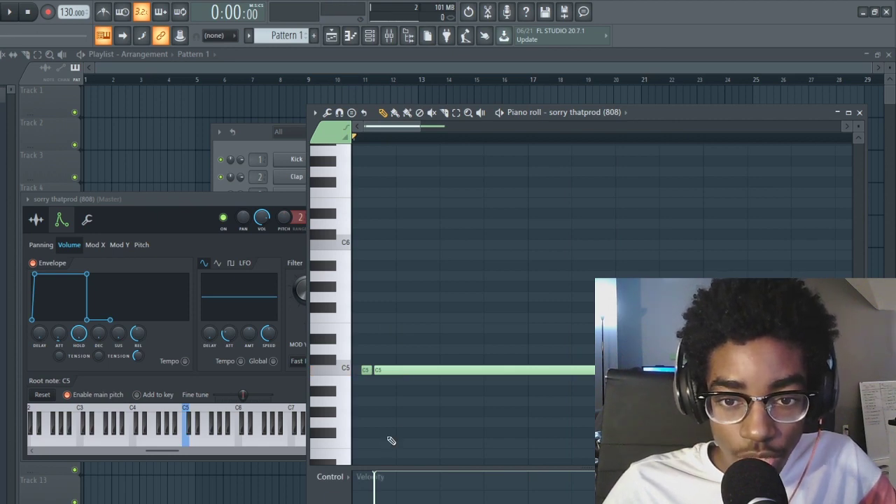
scroll(376, 140, up, 2)
scroll(379, 130, up, 1)
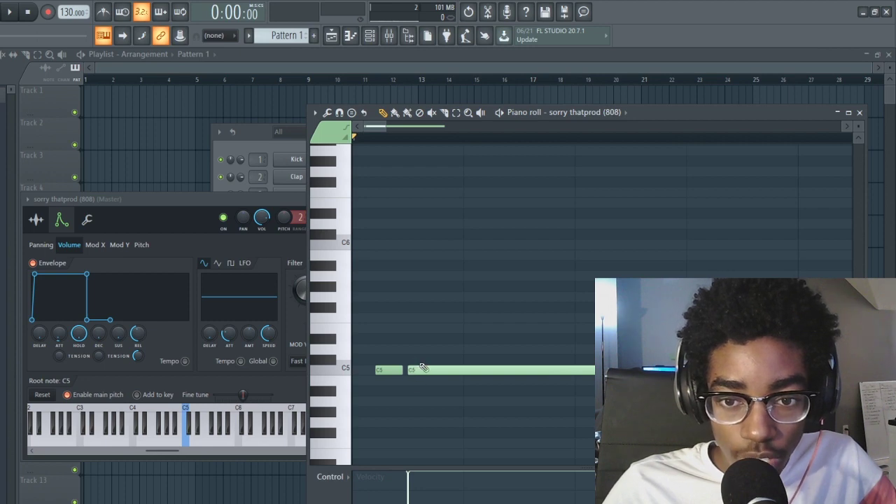
key(space)
key(space)
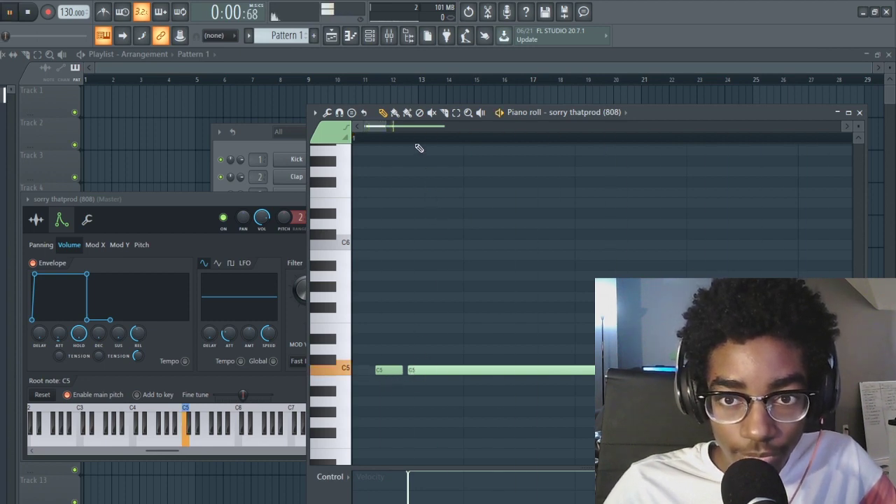
scroll(418, 147, down, 5)
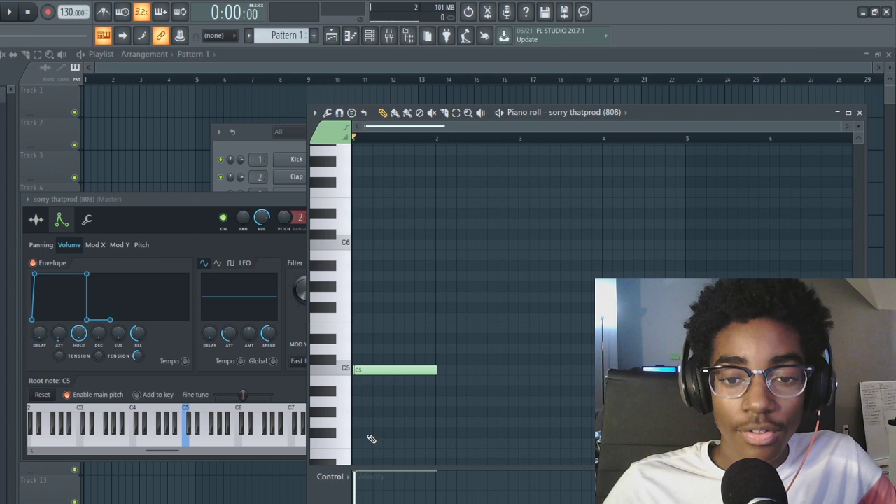
key(space)
key(space)
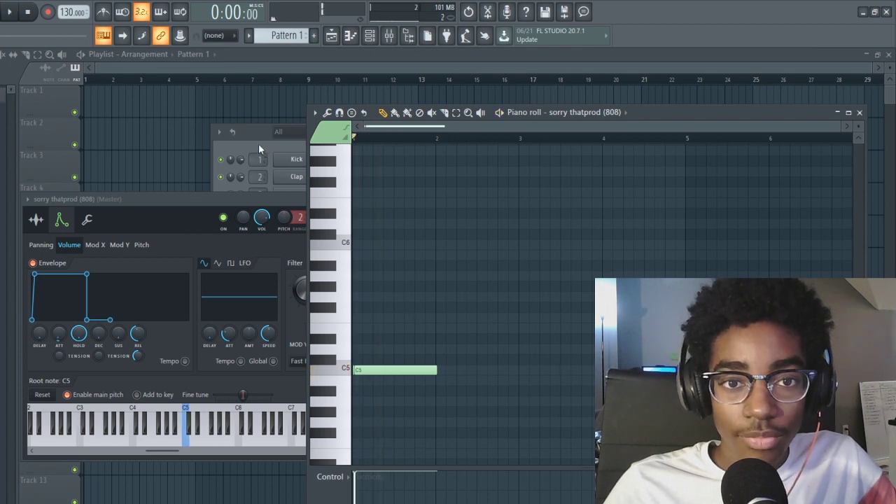
click(258, 144)
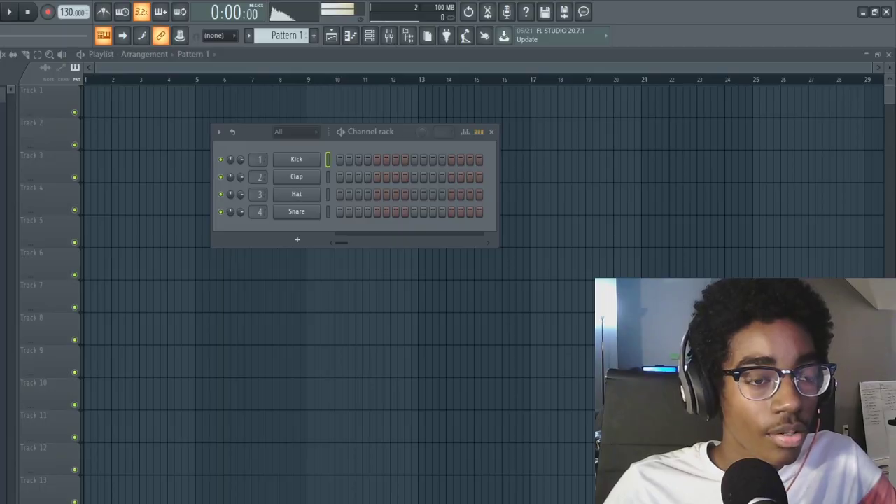
- Add the GUMBO 808 sample as a new channel below Snare, open its settings and audition it
drag(298, 222, 299, 227)
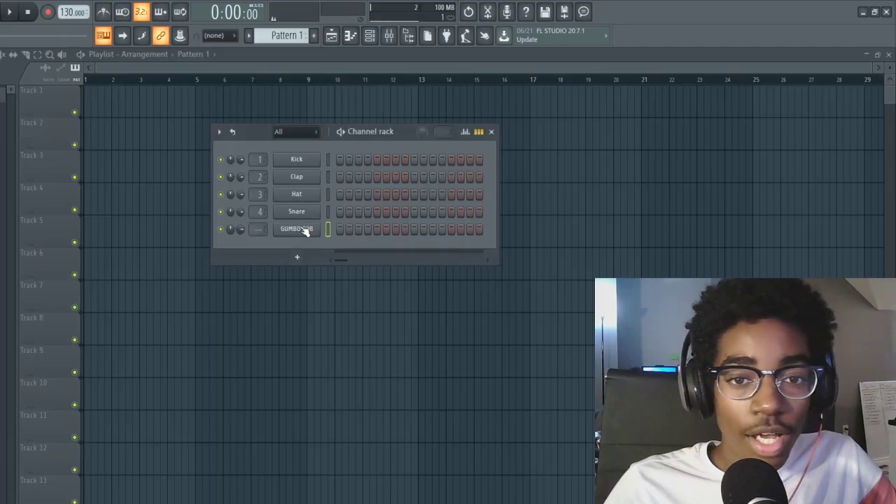
click(296, 229)
click(88, 380)
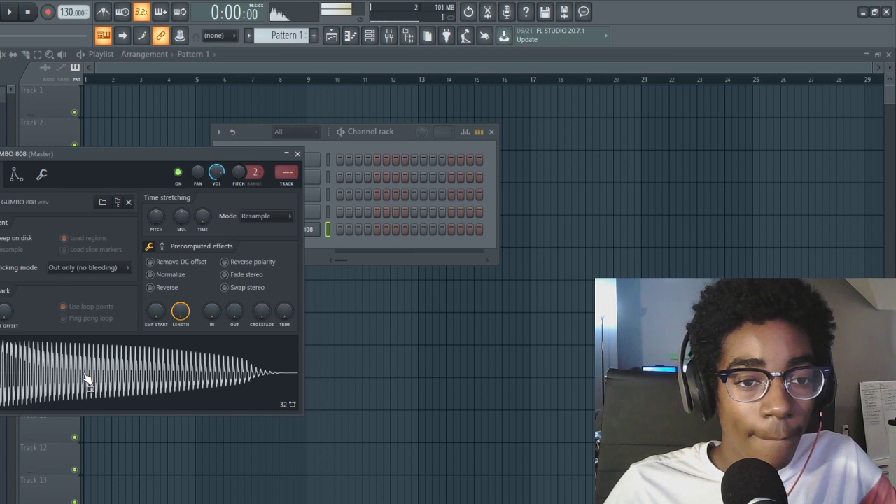
click(86, 378)
click(252, 137)
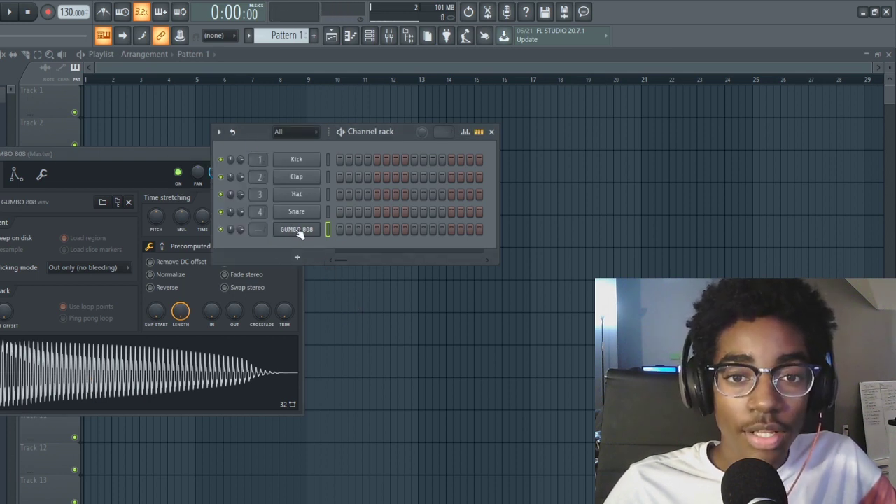
- Set the GUMBO 808's volume envelope to maximum hold with attack, decay, sustain and release at zero
click(80, 180)
click(15, 176)
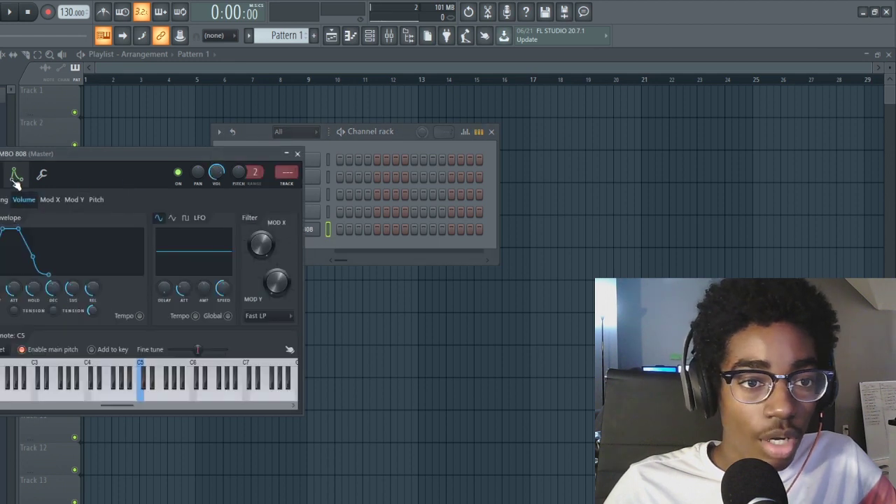
drag(17, 286, 32, 242)
mouse_move(57, 288)
mouse_down()
mouse_move(58, 315)
mouse_move(60, 298)
mouse_up()
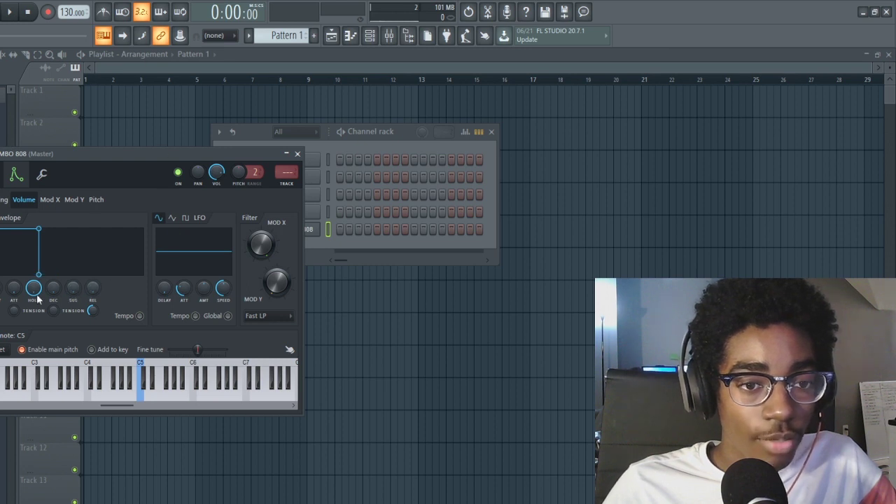
click(258, 137)
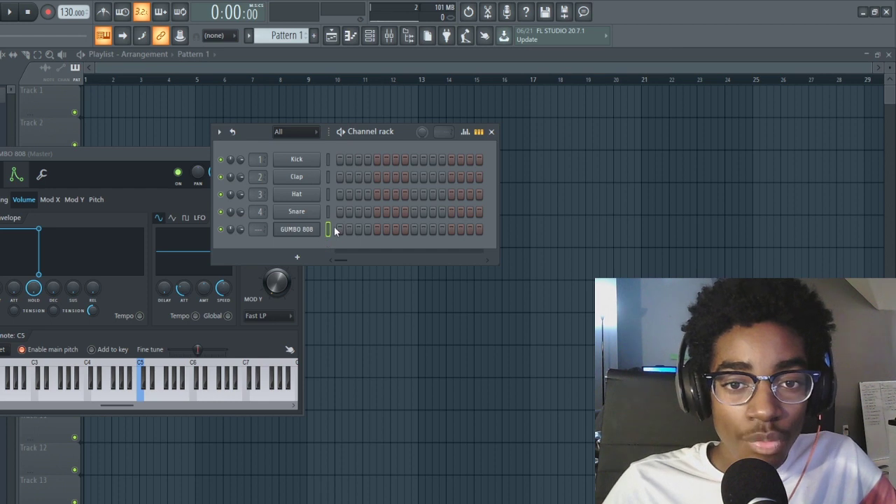
- Open the GUMBO 808's piano roll and draw a one-bar C6 note from the start of bar 1
key(F7)
scroll(399, 269, down, 3)
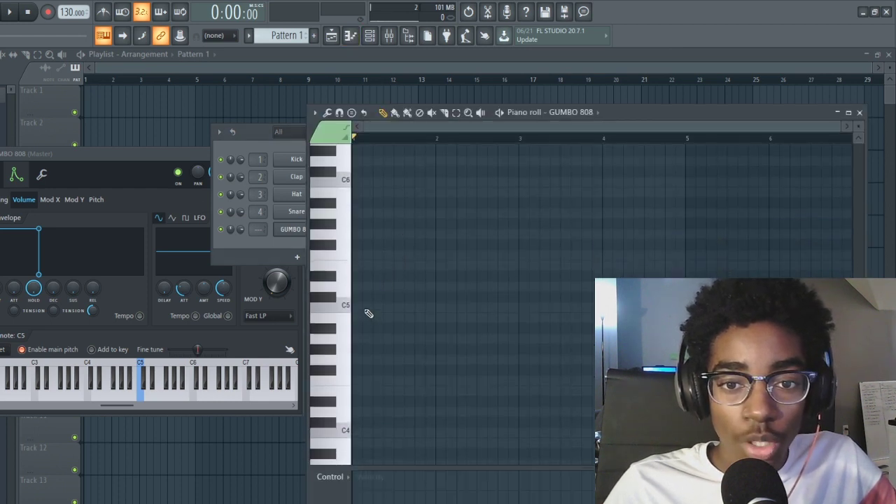
drag(358, 191, 329, 177)
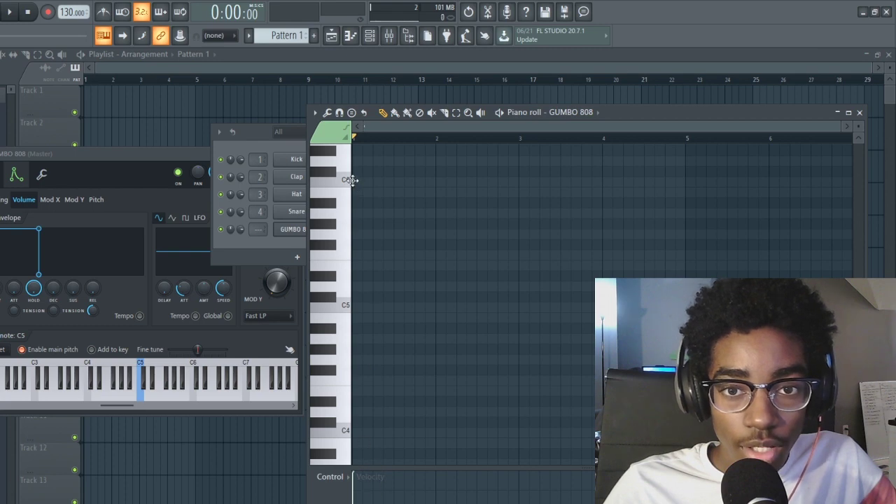
drag(353, 181, 437, 184)
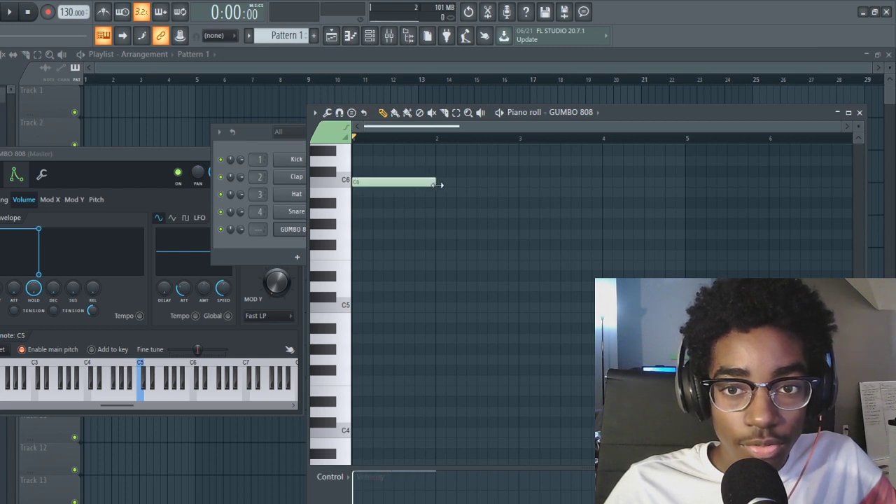
- Shift the long C6 note very slightly later to leave a small gap at the start of bar 1
scroll(437, 141, up, 3)
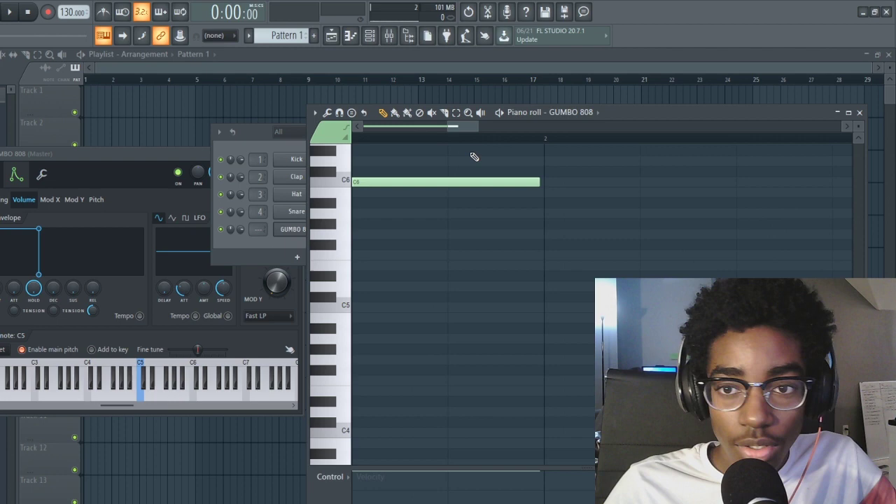
scroll(532, 145, down, 2)
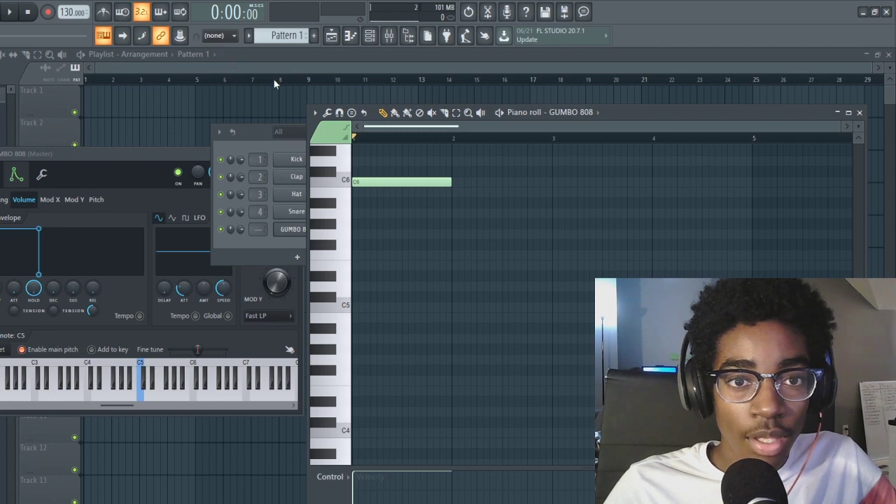
scroll(406, 140, up, 6)
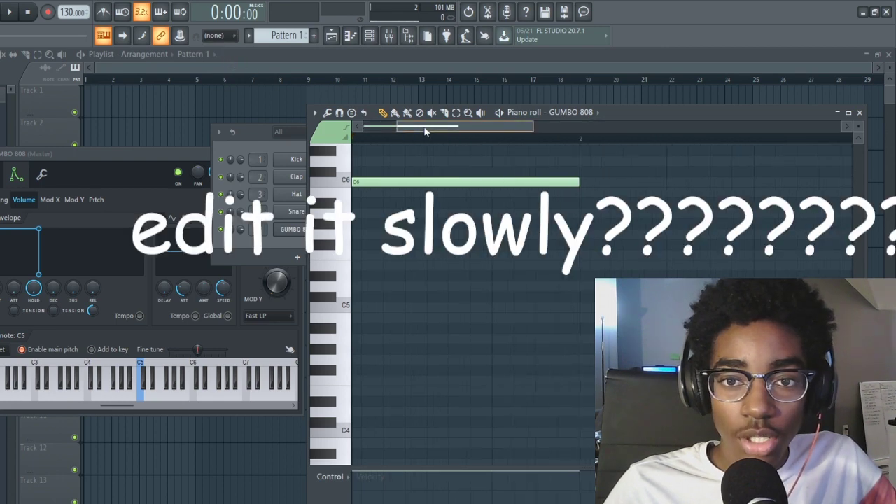
drag(424, 130, 365, 126)
scroll(361, 126, up, 3)
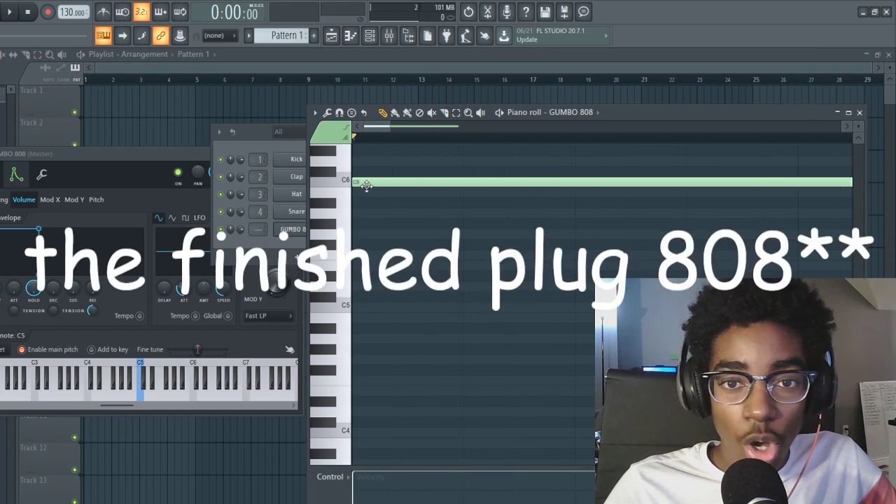
drag(366, 184, 381, 189)
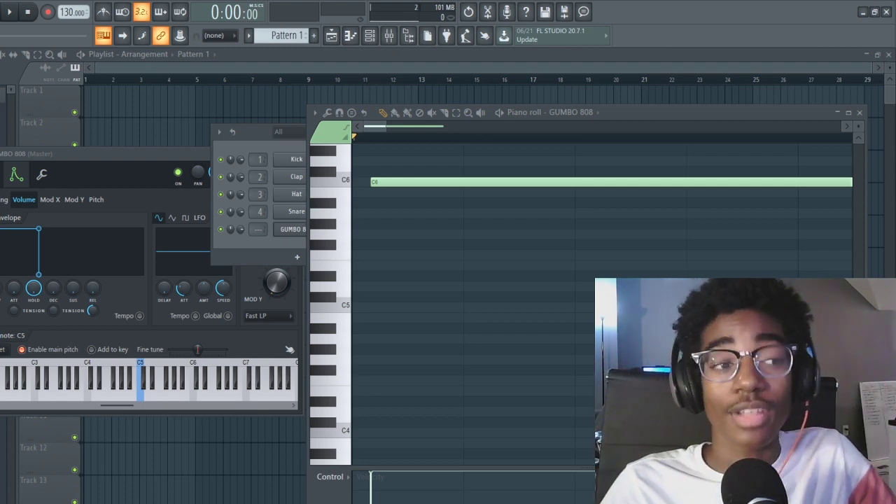
- Add an A5 note at the start of bar 1 and shorten it to a tiny sliver
scroll(539, 138, up, 4)
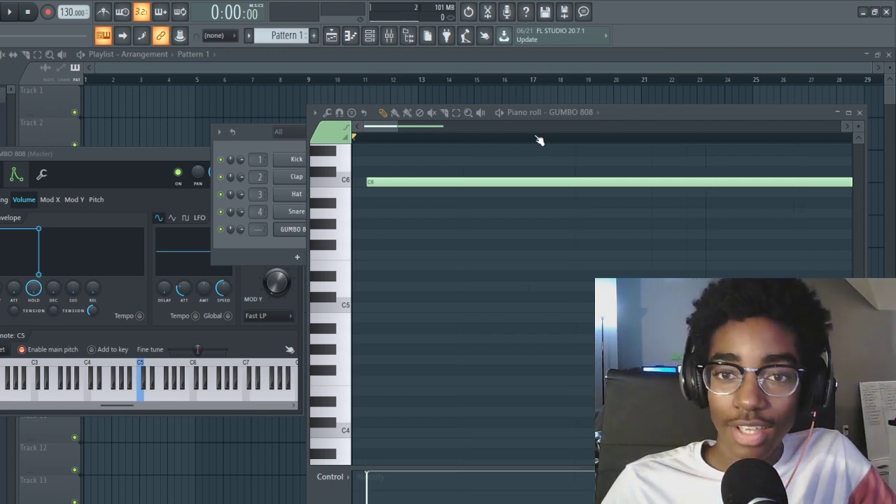
drag(388, 129, 363, 130)
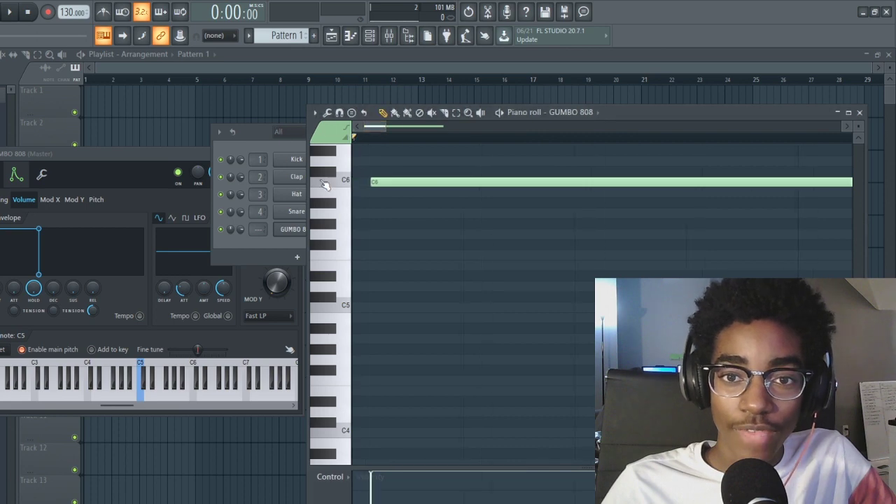
click(355, 213)
scroll(441, 138, down, 2)
scroll(443, 140, down, 4)
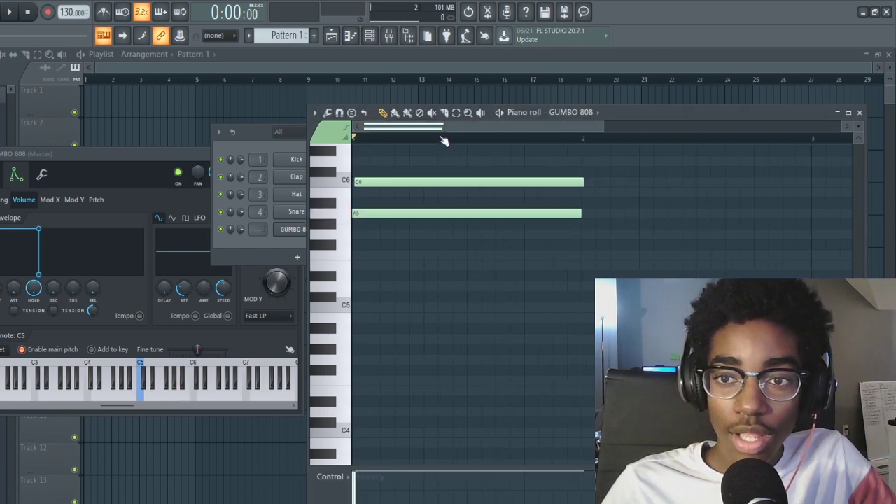
drag(518, 213, 354, 213)
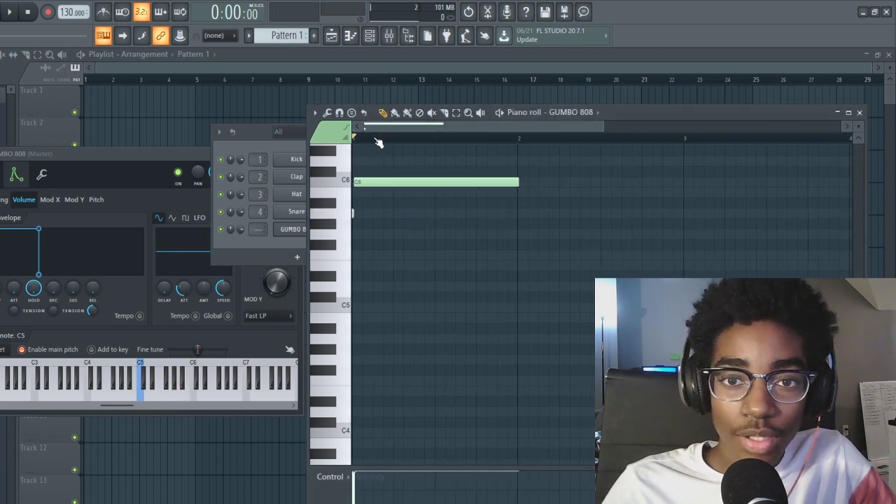
- Move the sliver note up to C6, in front of the long note, and play the pattern
scroll(378, 142, up, 3)
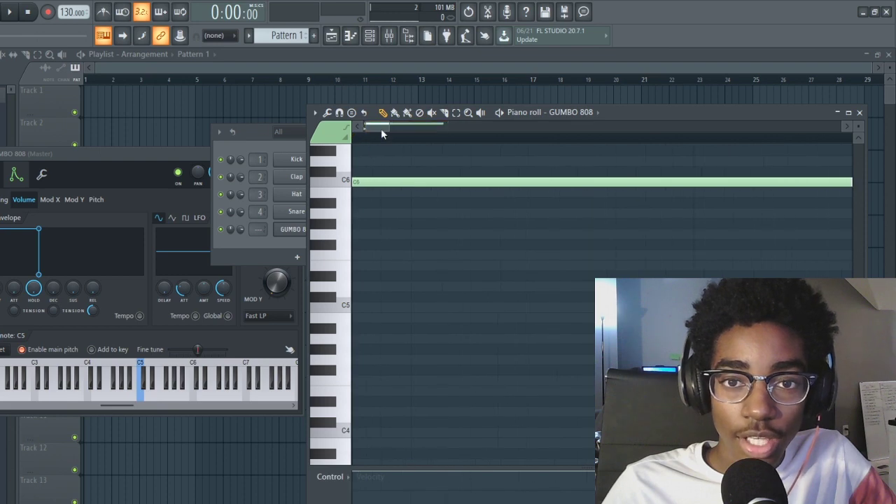
drag(381, 130, 306, 131)
drag(349, 208, 348, 178)
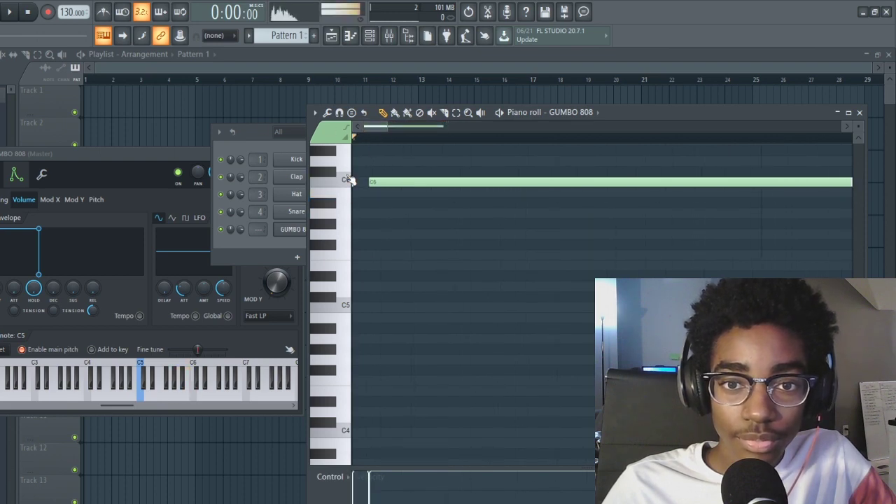
key(space)
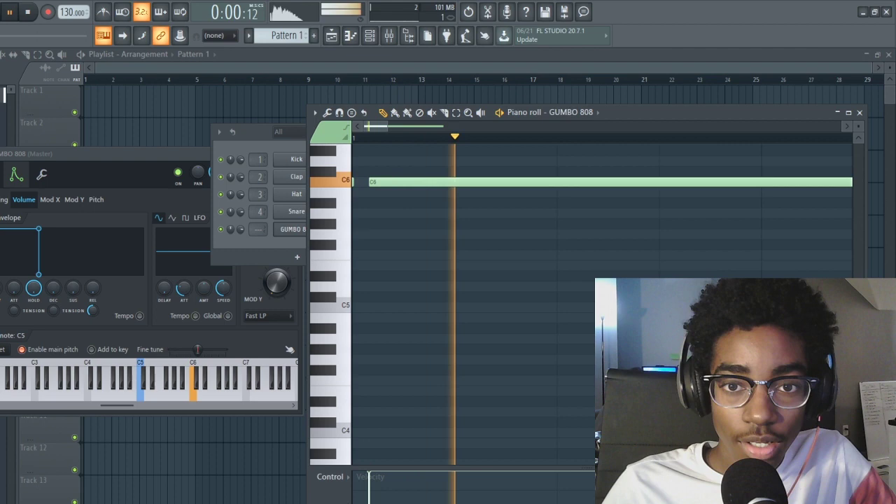
key(space)
key(space)
key(space)
- Nudge the long note slightly later, transpose both notes down an octave to C5 and play them
click(388, 183)
drag(387, 183, 392, 183)
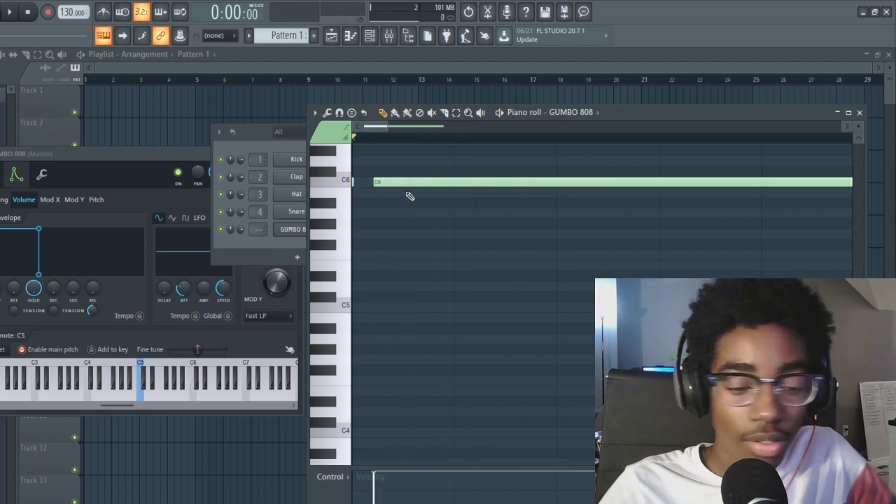
key(ctrl+Down)
key(space)
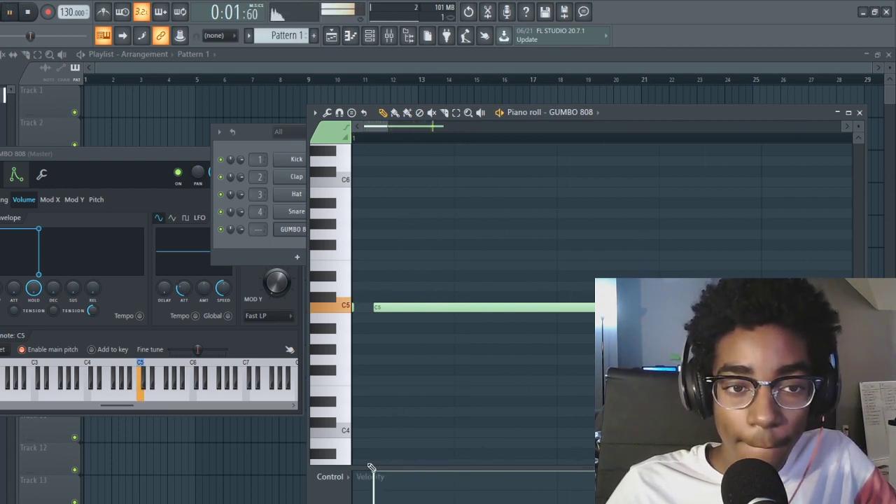
key(space)
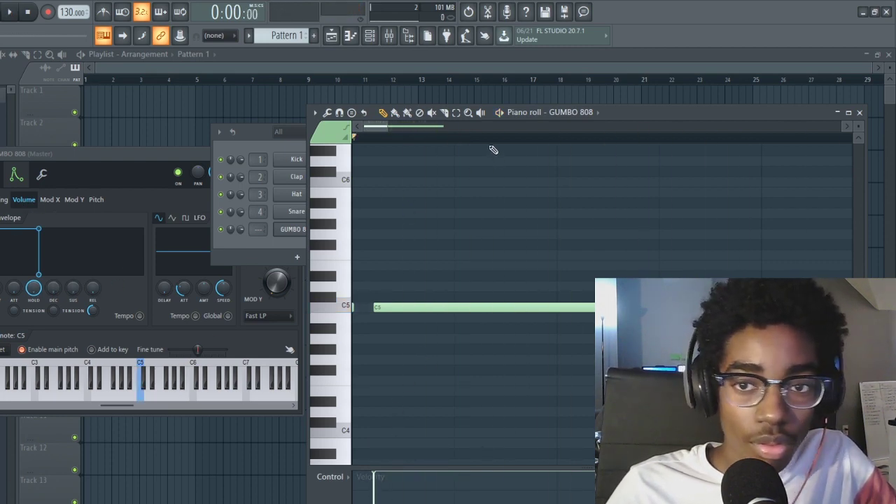
- Shorten the long C5 note to slightly less than one beat and play the pattern
scroll(494, 151, down, 3)
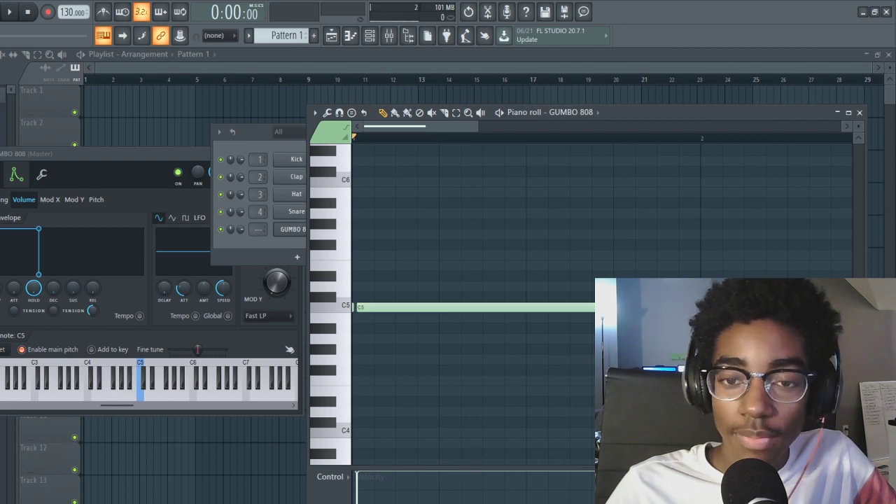
drag(599, 308, 424, 312)
key(space)
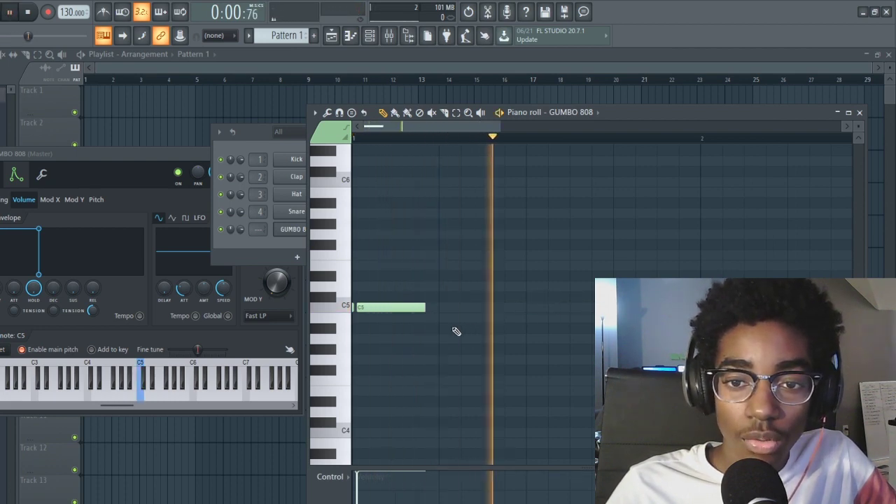
key(space)
- Add a short release to the GUMBO 808's volume envelope and replay the two C5 notes
click(93, 281)
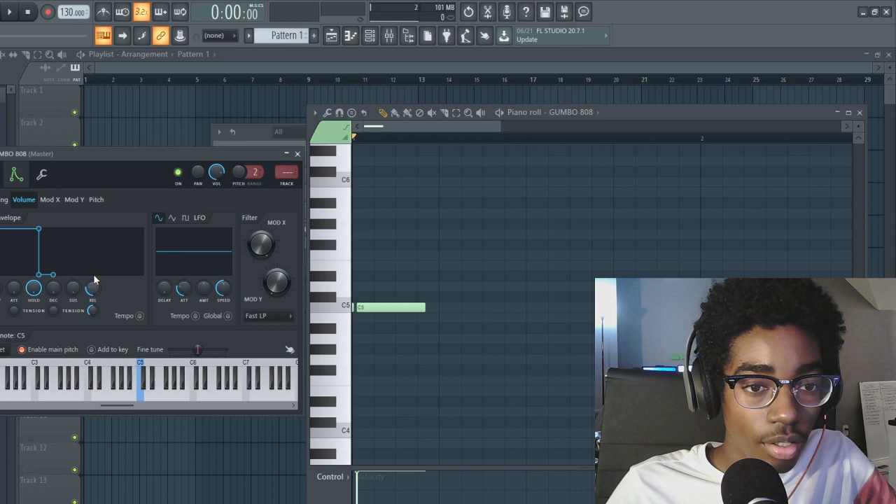
key(space)
key(space)
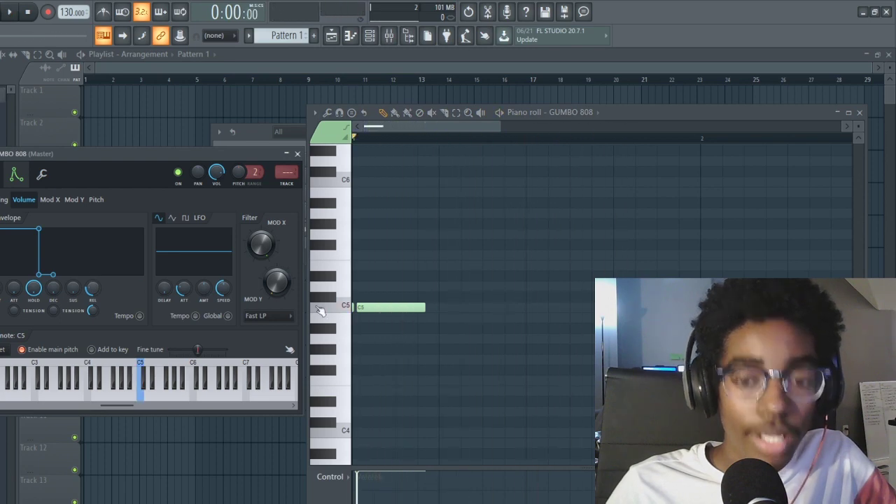
key(space)
key(space)
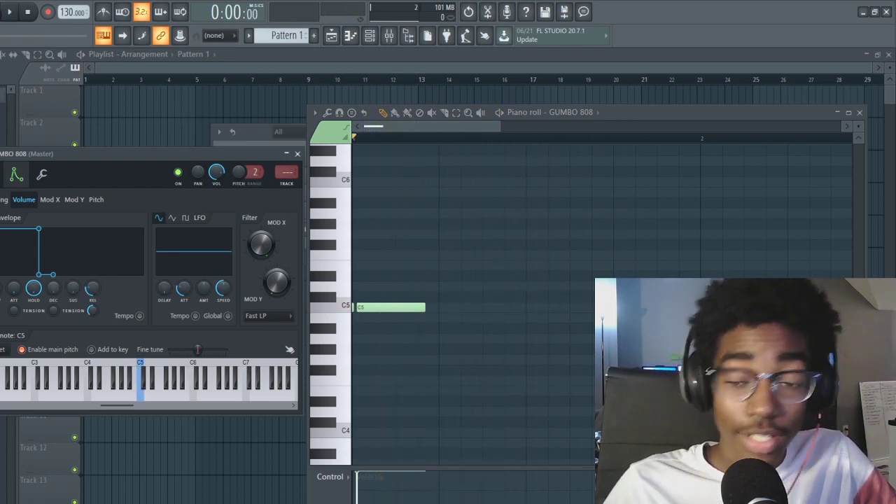
- Delete both C5 notes from the piano roll
scroll(383, 128, up, 3)
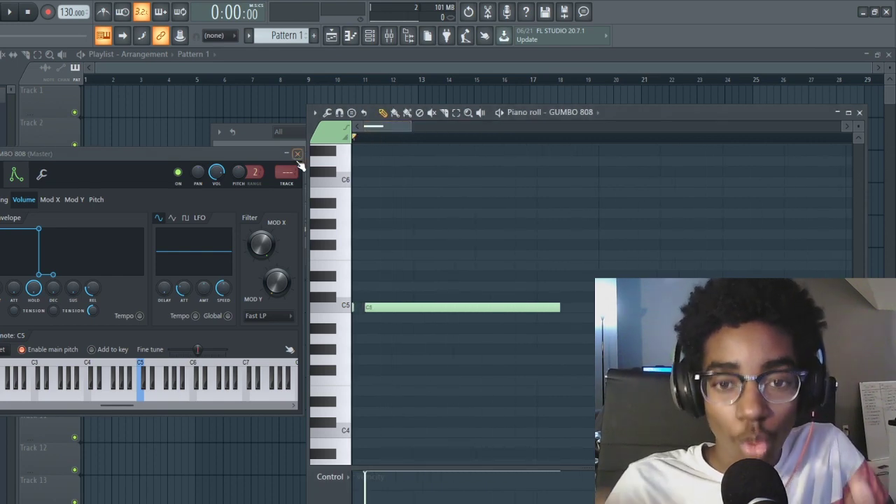
right_click(381, 308)
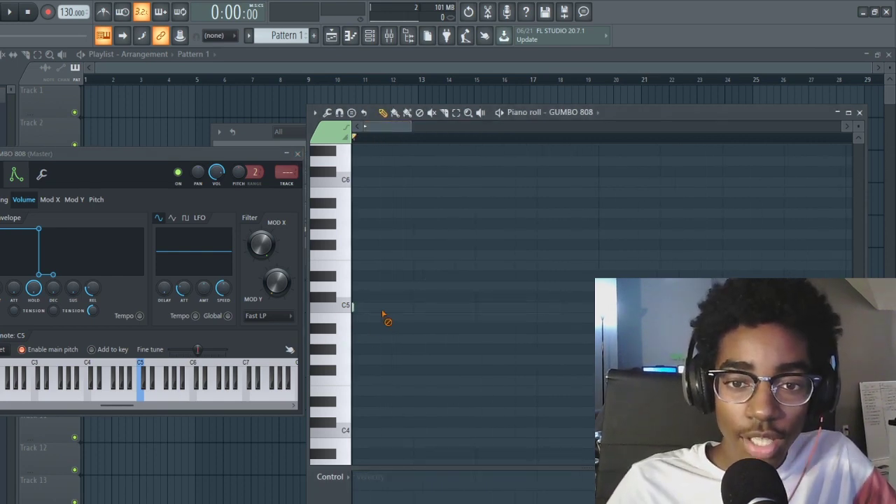
click(351, 112)
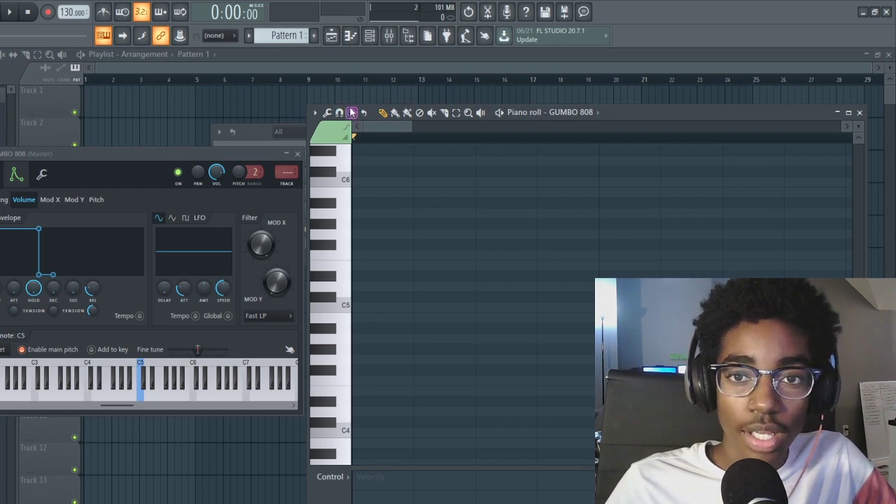
- Try out two equal back-to-back C5 notes at the start of bar 1, then erase both
drag(424, 280, 366, 306)
key(space)
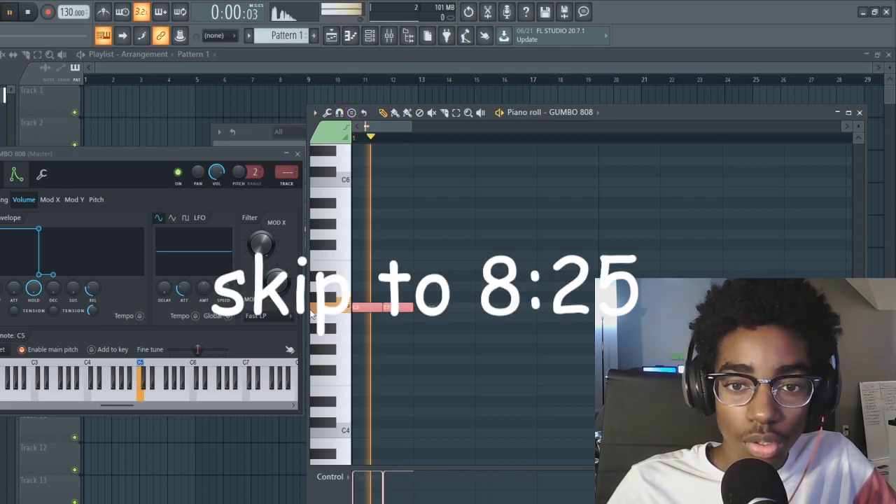
key(space)
key(space)
key(space)
right_click(406, 307)
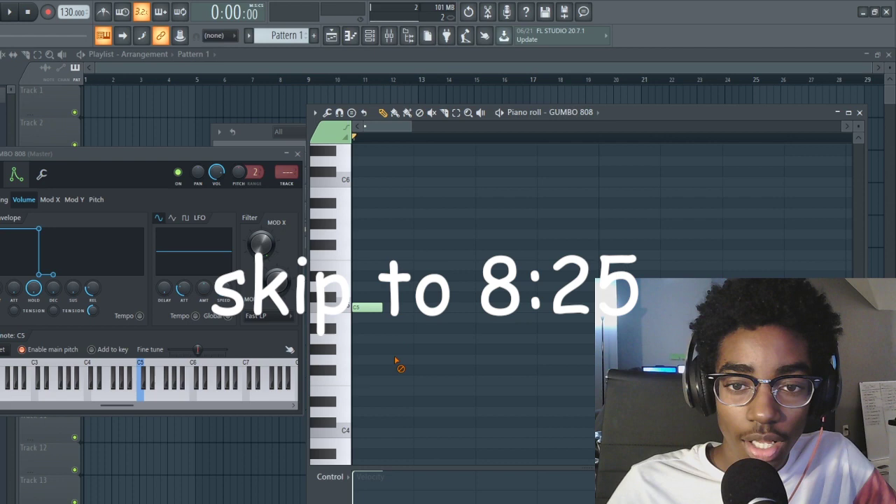
right_click(371, 307)
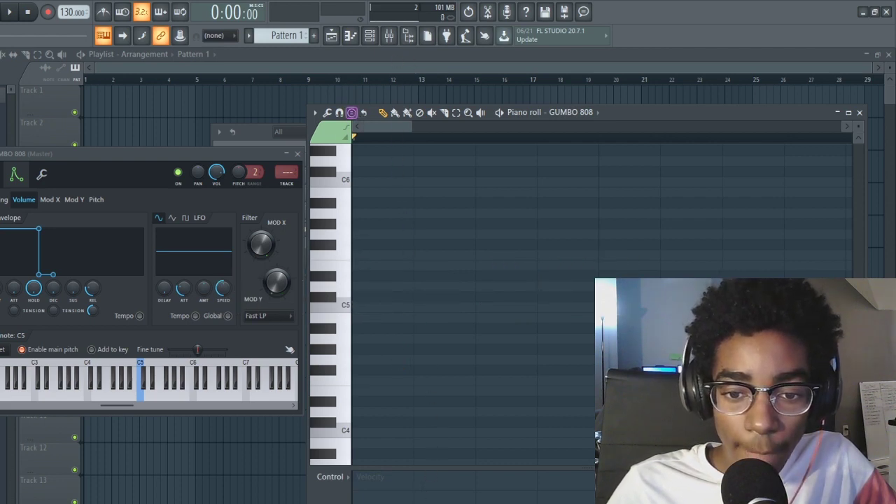
- Try out a run of short, evenly repeated B4 notes across the start of bar 1, play it, and erase it
drag(442, 306, 333, 309)
key(space)
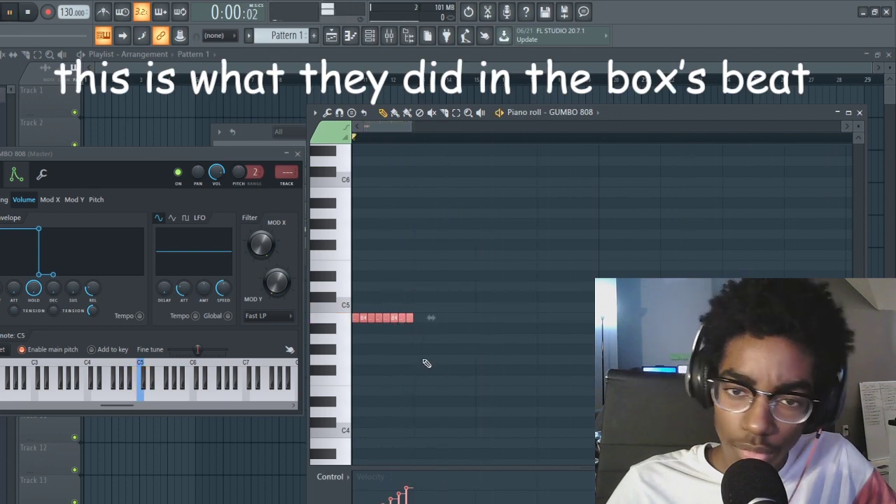
right_click(427, 361)
key(space)
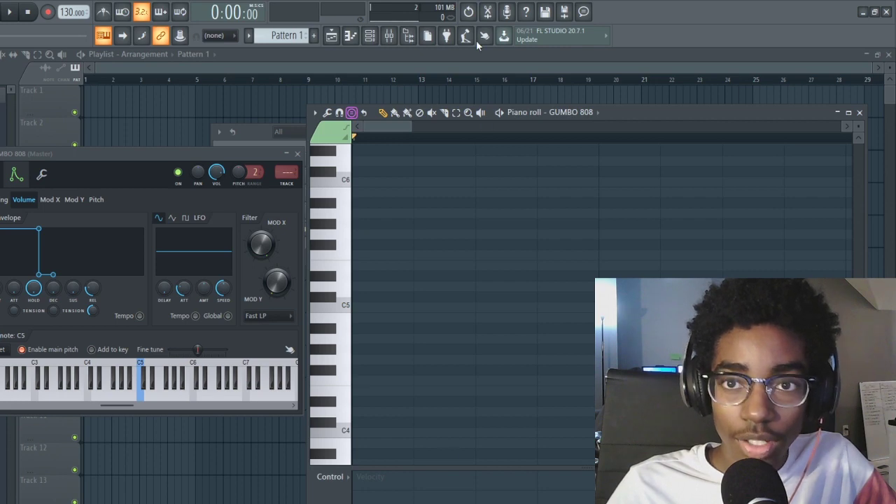
- Place two adjoining C5 notes at the start of the piano roll, audition them repeatedly, and remove both
click(367, 307)
click(397, 308)
key(space)
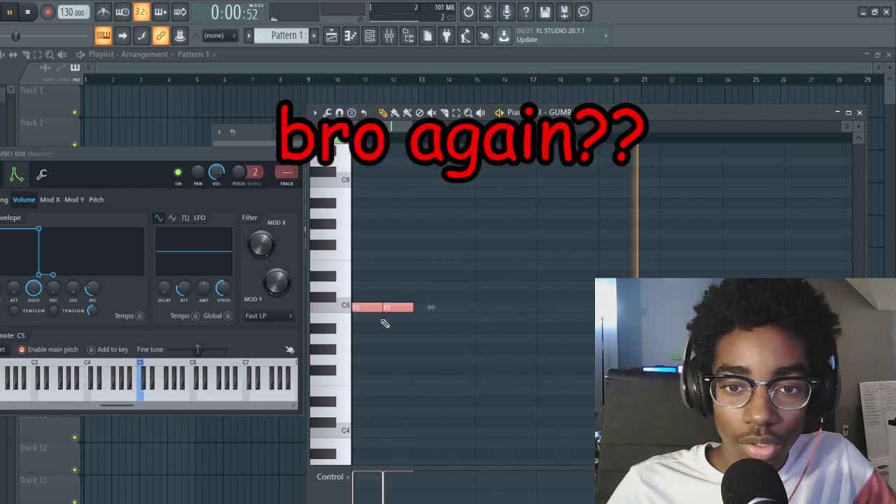
key(space)
key(space)
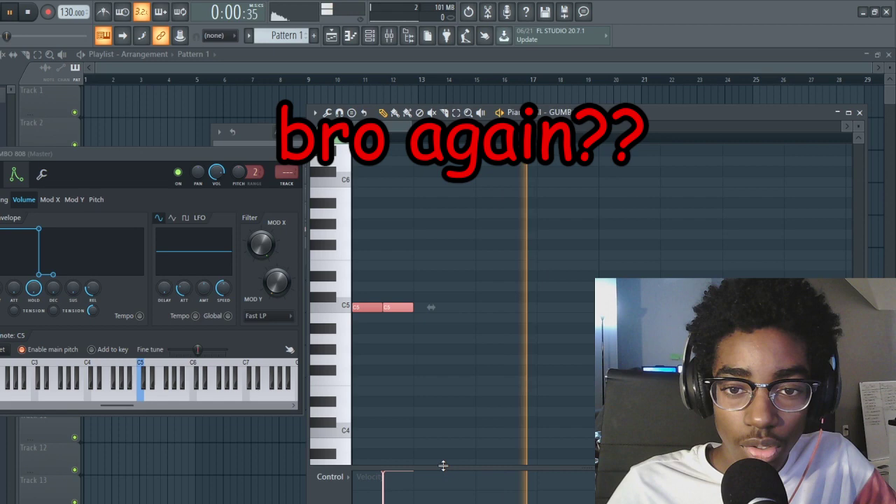
key(space)
right_click(398, 307)
right_click(367, 307)
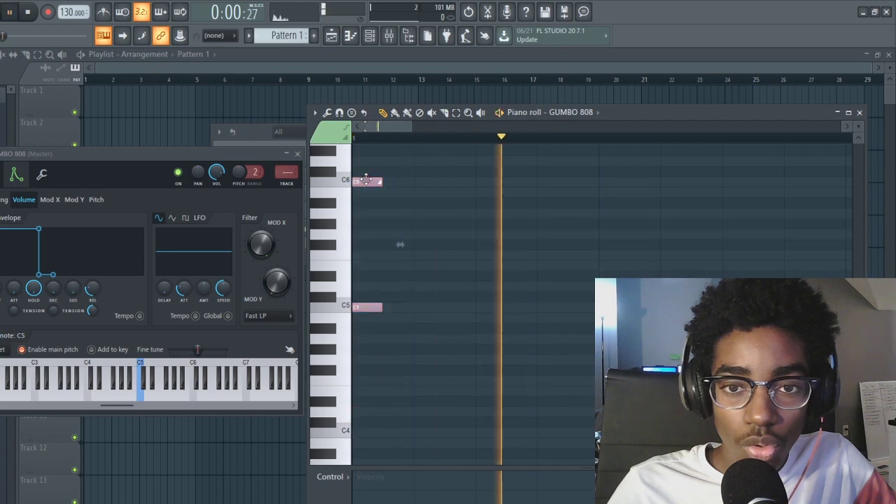
- Stop playback and delete the stacked C6 and C5 notes at the start of the piano roll
key(space)
right_click(366, 181)
right_click(367, 307)
key(space)
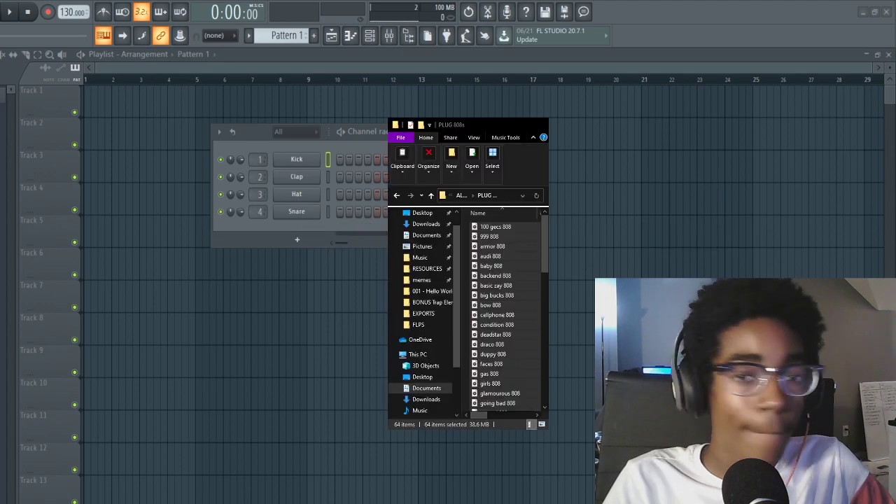
- Look through the PLUG 808s folder, preview samples such as 100 gecs 808 in the music player, and close the player
scroll(504, 315, down, 10)
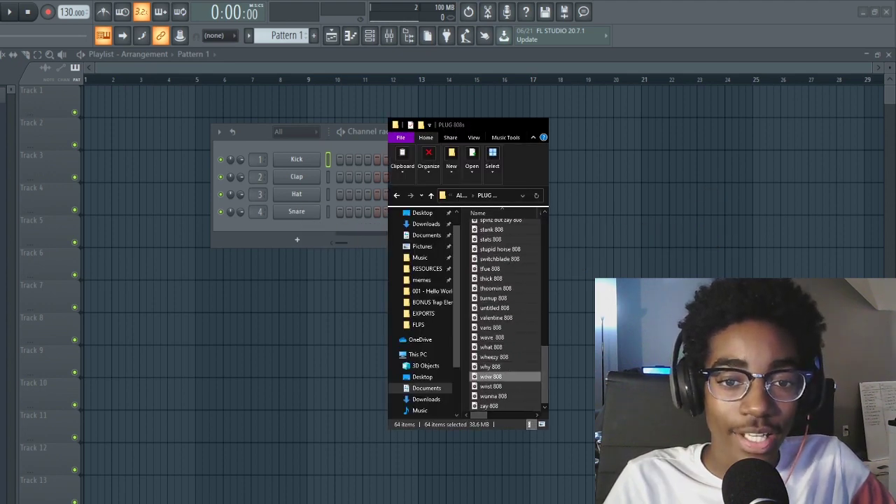
scroll(489, 377, up, 15)
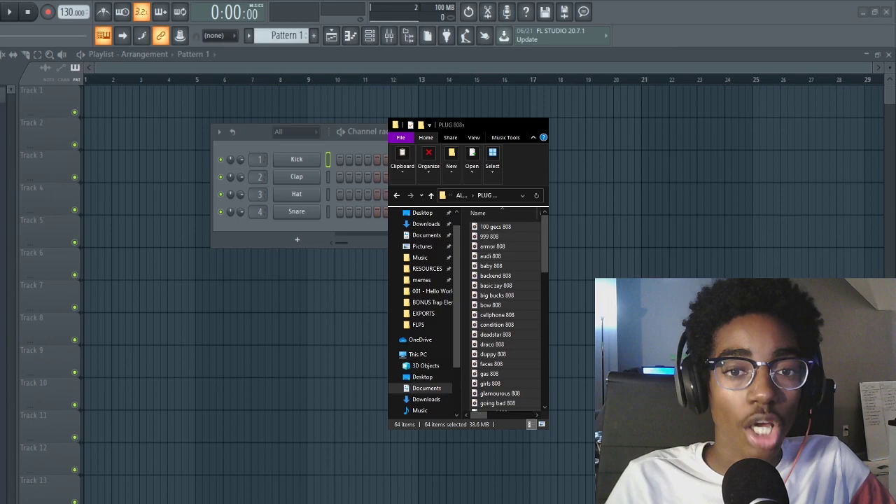
scroll(504, 269, down, 15)
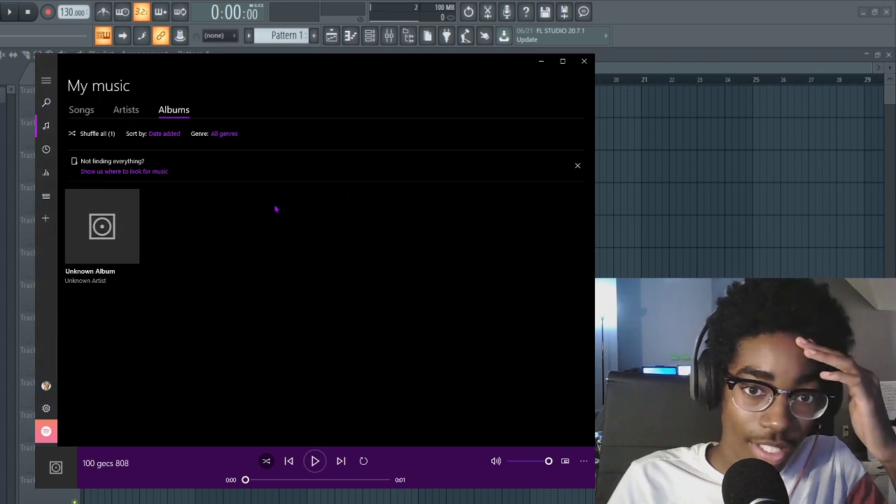
click(315, 461)
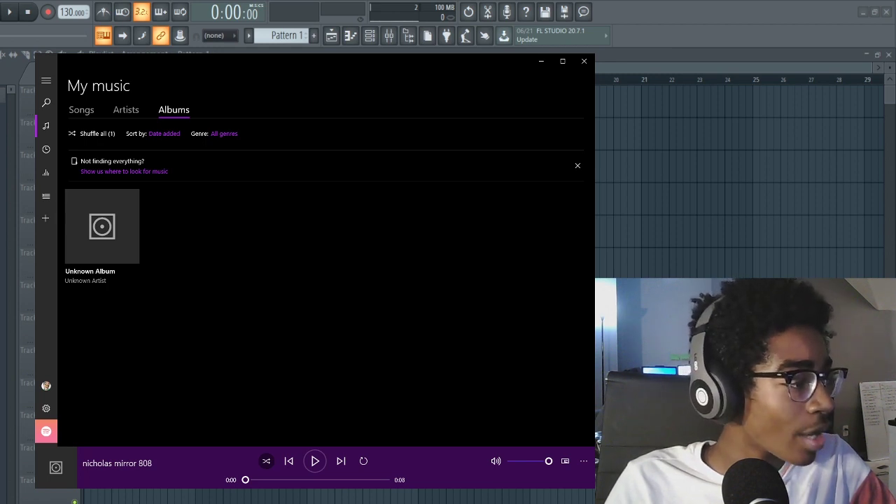
key(alt+F4)
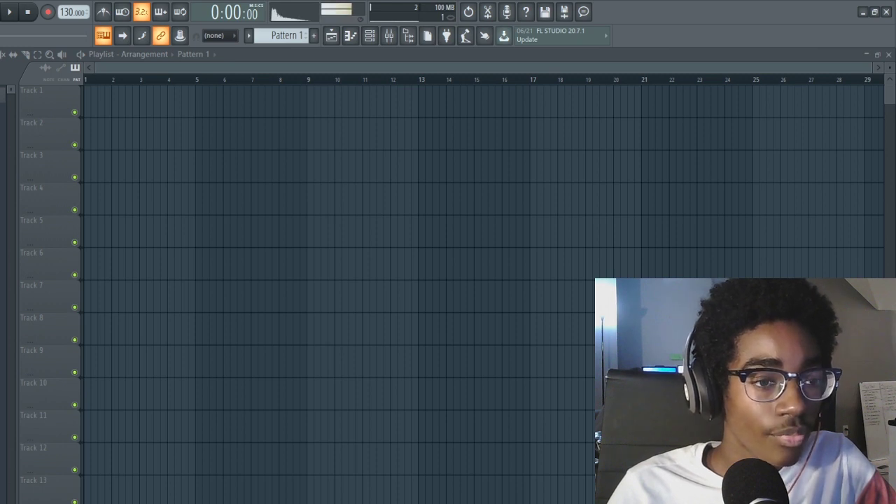
- Place the No Heart 808 sample on Track 1 of the playlist, starting at bar 1
drag(150, 110, 175, 109)
drag(168, 105, 98, 105)
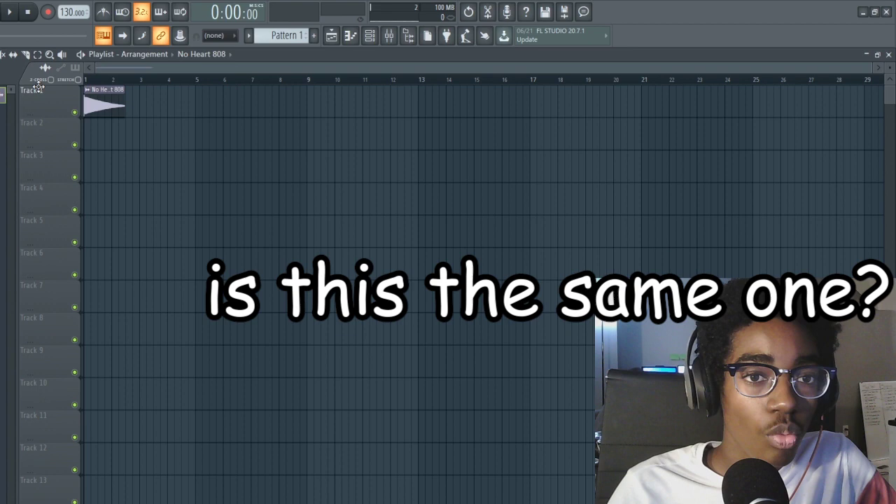
scroll(99, 79, up, 2)
scroll(100, 81, up, 2)
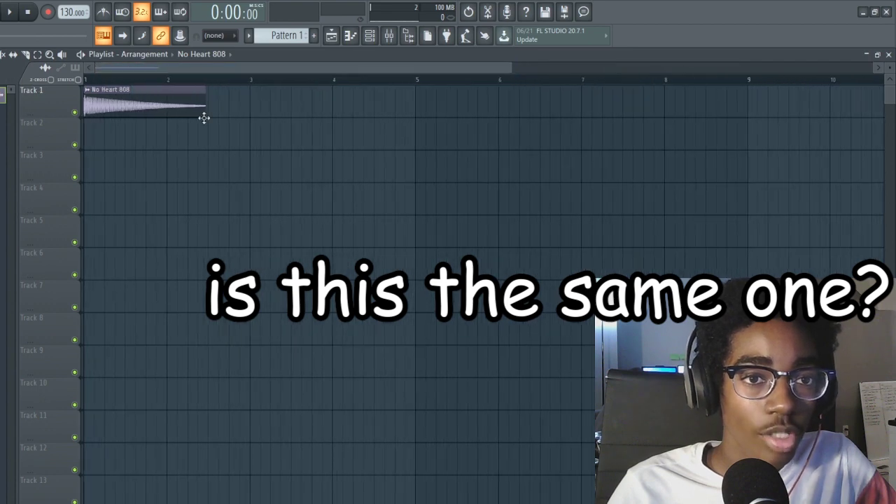
- Raise the fade-out in the No Heart 808 clip's precomputed effects, preview the sample, and close its settings
double_click(164, 110)
click(112, 349)
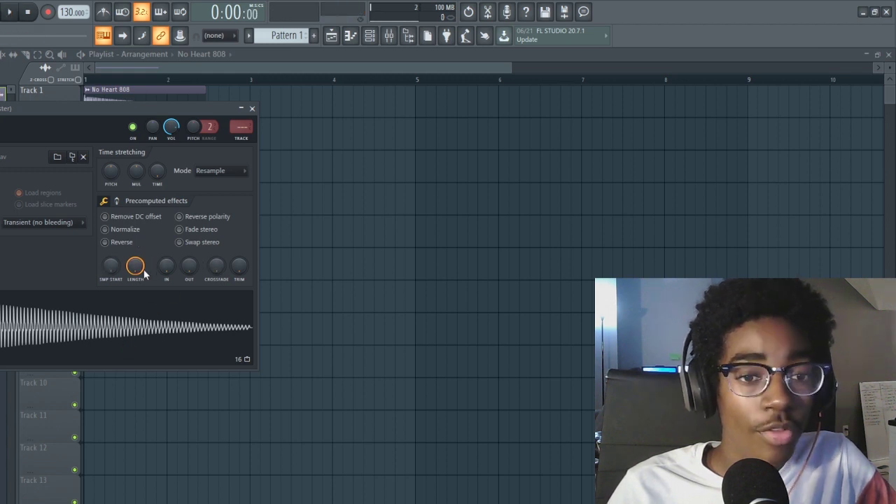
drag(196, 273, 196, 260)
click(159, 332)
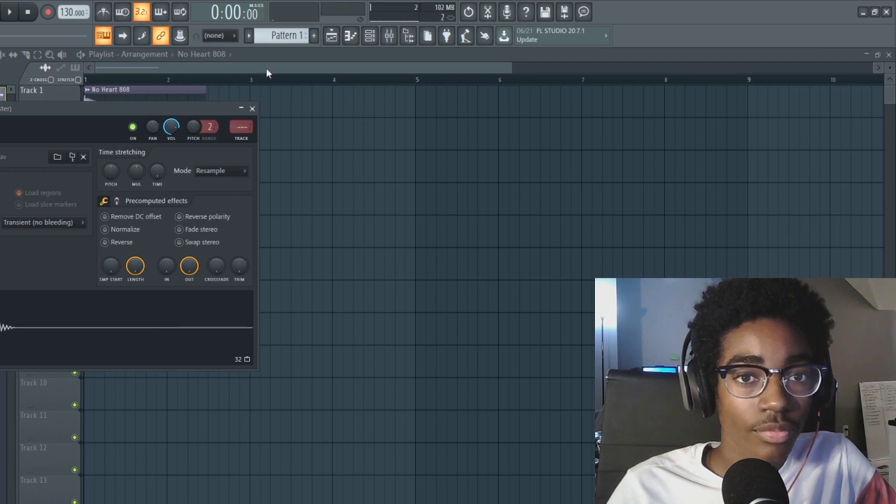
key(Escape)
scroll(138, 76, up, 3)
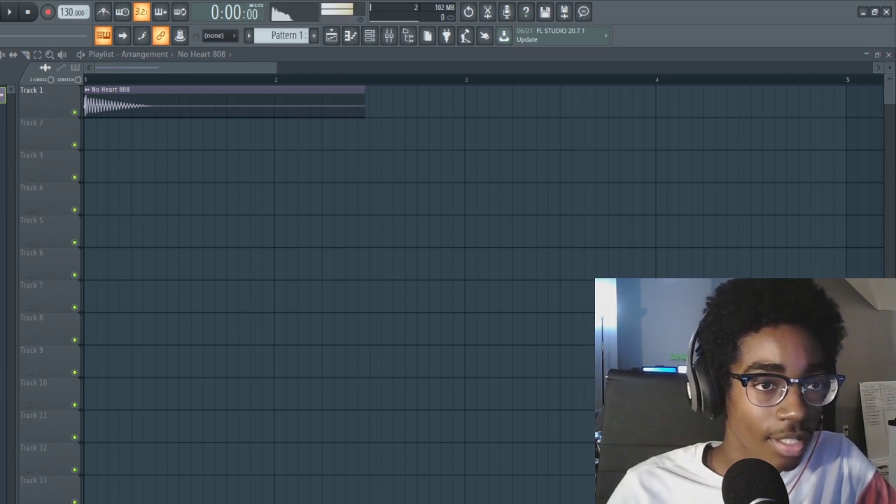
- Add the 808_Zay Dolph Kick Mastered sample to Track 2 beneath the start of the No Heart 808 clip
drag(2, 166, 93, 136)
scroll(128, 69, up, 3)
drag(128, 69, 108, 70)
scroll(130, 79, up, 3)
scroll(108, 70, up, 1)
- Fade out and shorten the Zay Dolph kick sample, lower its channel volume, and close its settings
double_click(166, 137)
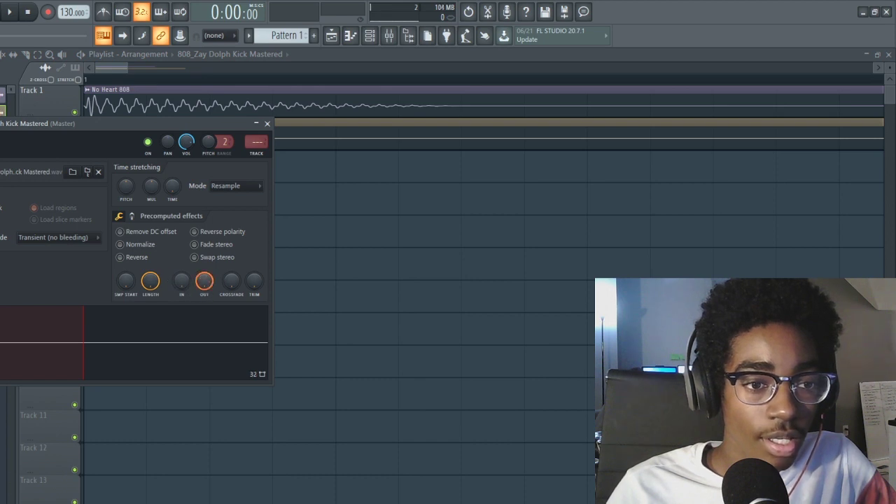
mouse_move(150, 280)
mouse_down()
mouse_move(151, 308)
mouse_move(150, 276)
mouse_move(143, 297)
mouse_up()
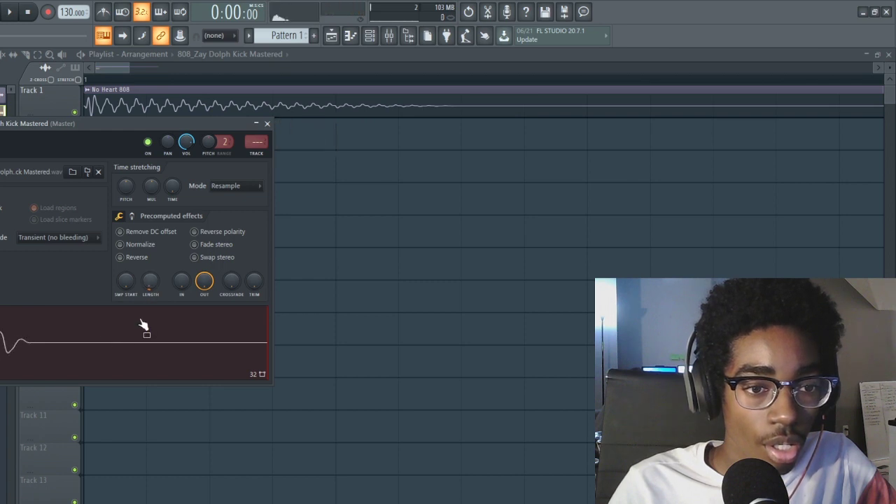
drag(186, 142, 186, 150)
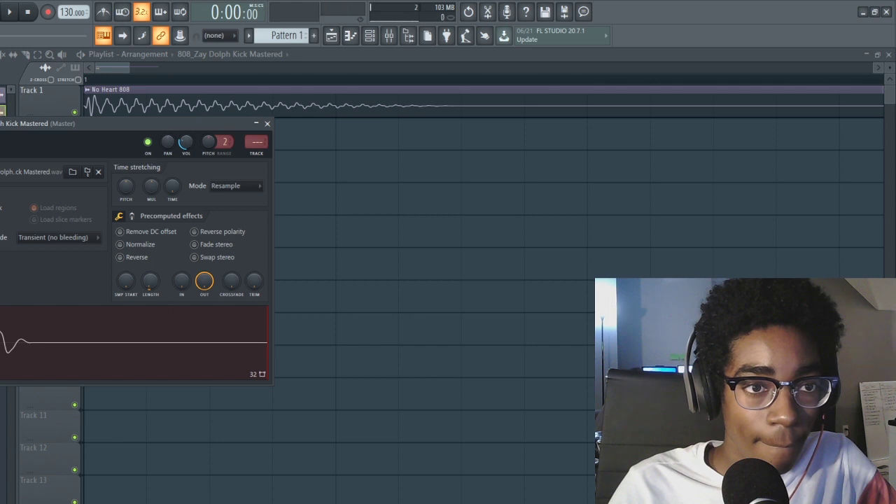
key(Escape)
- Shift the Zay Dolph kick clip slightly after the start of the No Heart 808, fine-tuning its position by ear
drag(99, 140, 128, 140)
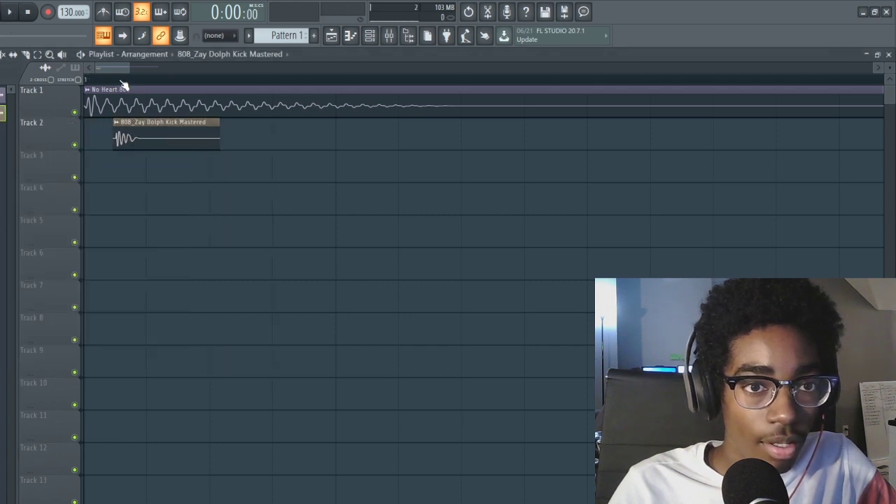
key(space)
drag(138, 137, 159, 135)
key(space)
scroll(116, 79, up, 3)
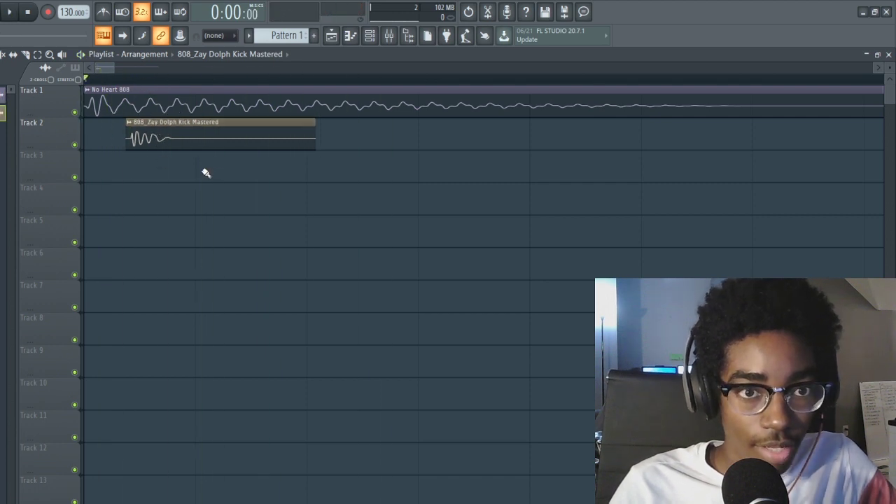
drag(167, 138, 161, 138)
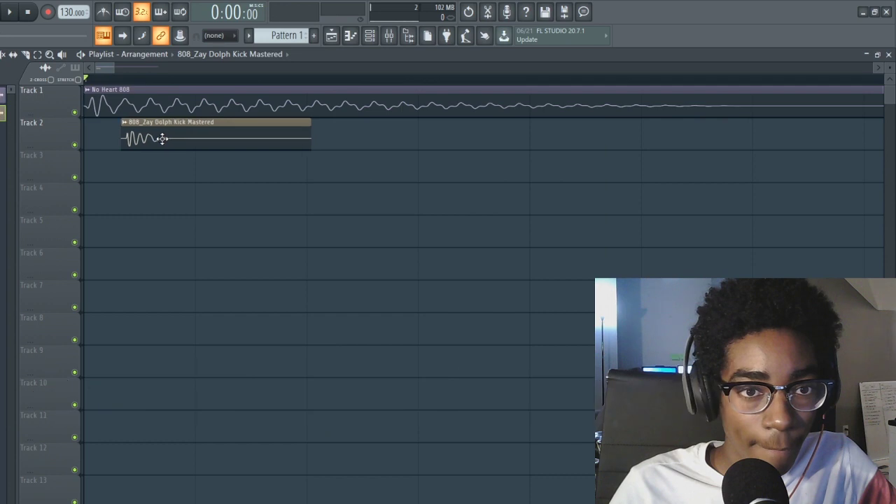
key(space)
- Raise the Zay Dolph kick's channel volume slightly while playing the song, and close its settings
double_click(162, 137)
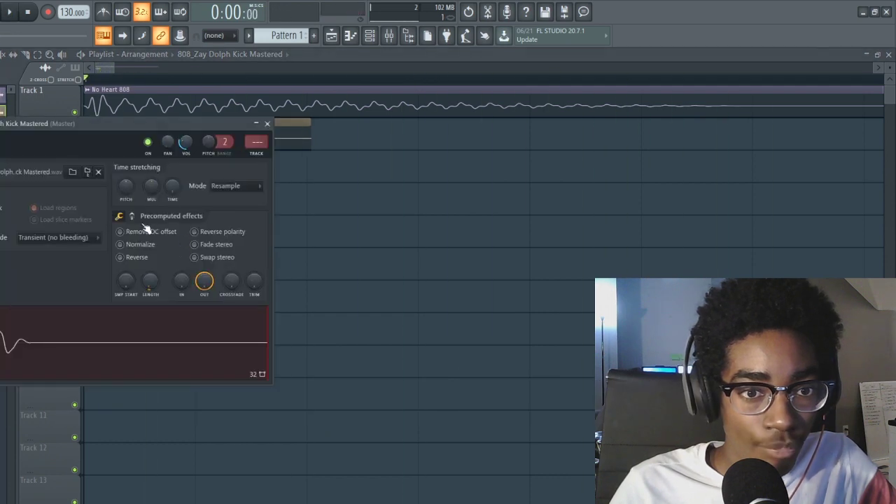
key(space)
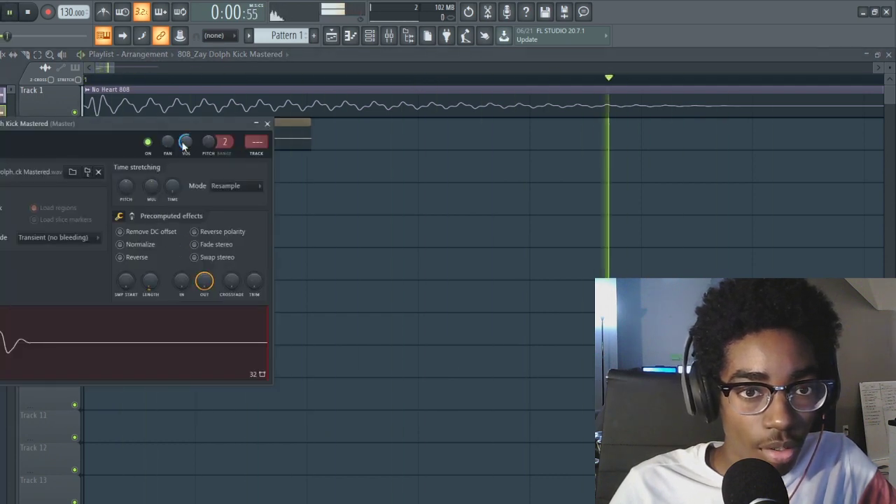
key(space)
click(260, 64)
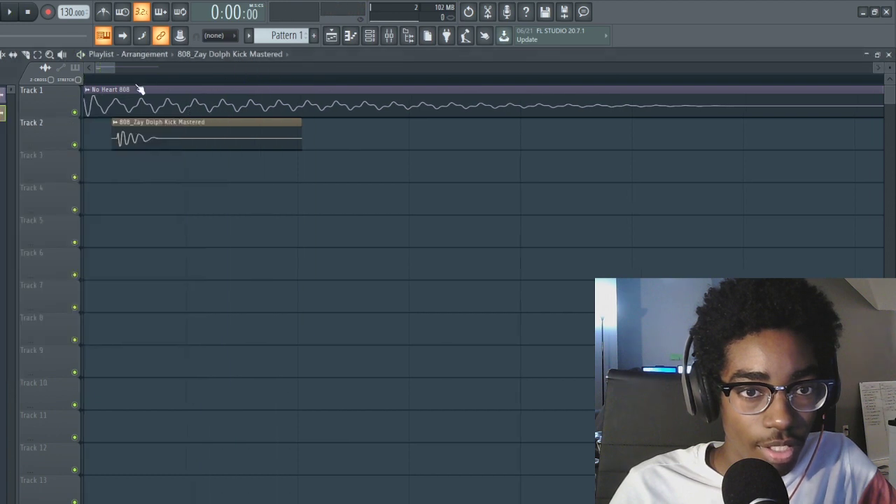
- Nudge the Zay Dolph kick clip slightly earlier against the No Heart 808 waveform and replay the layered sound
scroll(136, 68, up, 1)
drag(140, 138, 132, 137)
key(space)
key(space)
key(space)
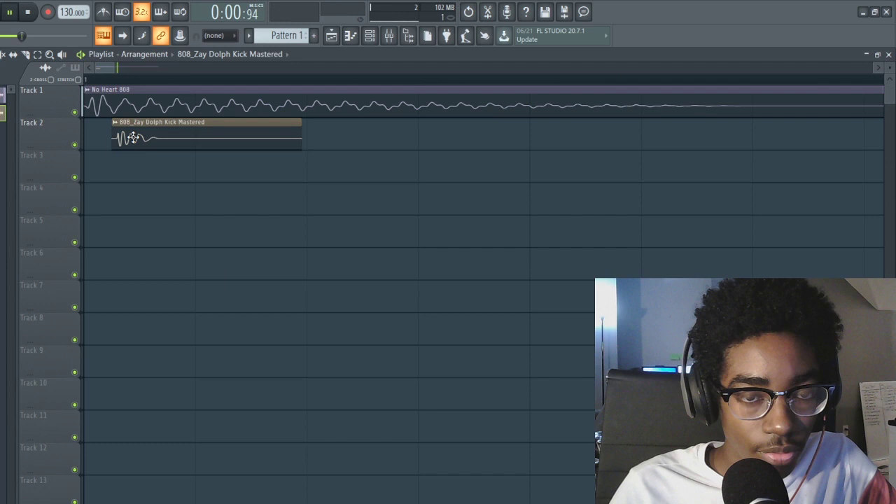
- Listen repeatedly to the layered No Heart 808 and Zay Dolph kick from the start of the playlist
scroll(315, 82, down, 4)
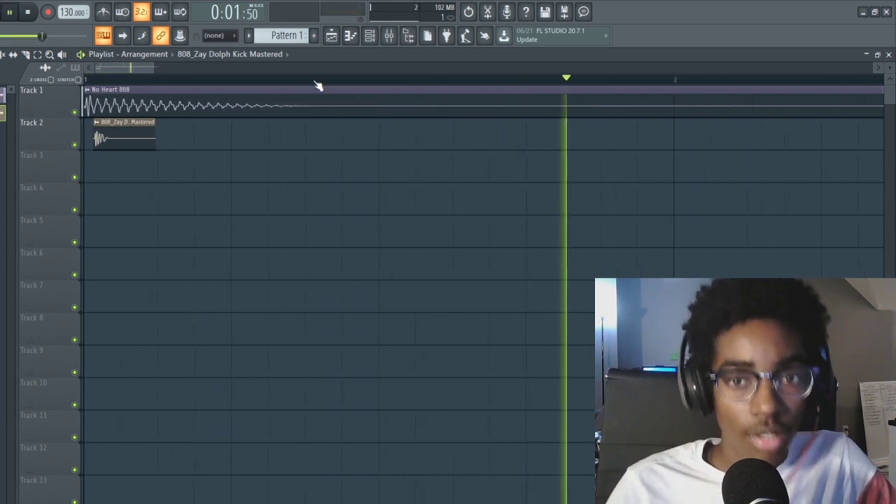
scroll(317, 85, down, 3)
key(space)
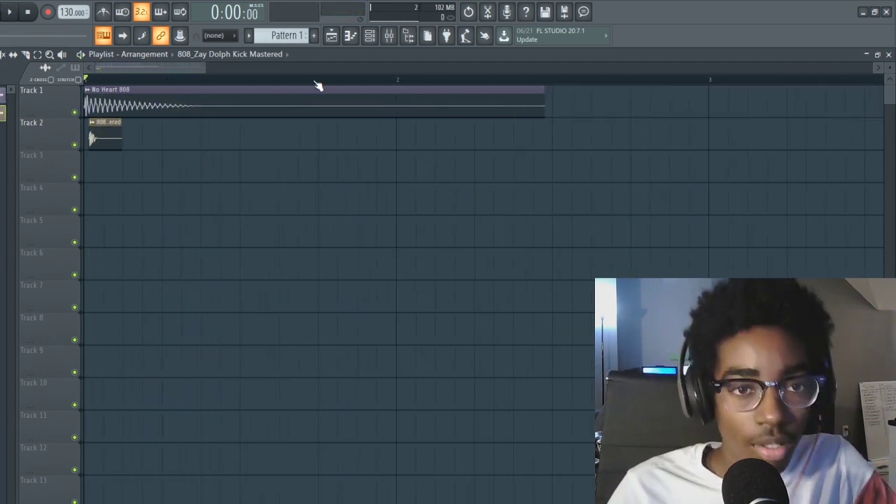
key(space)
key(space)
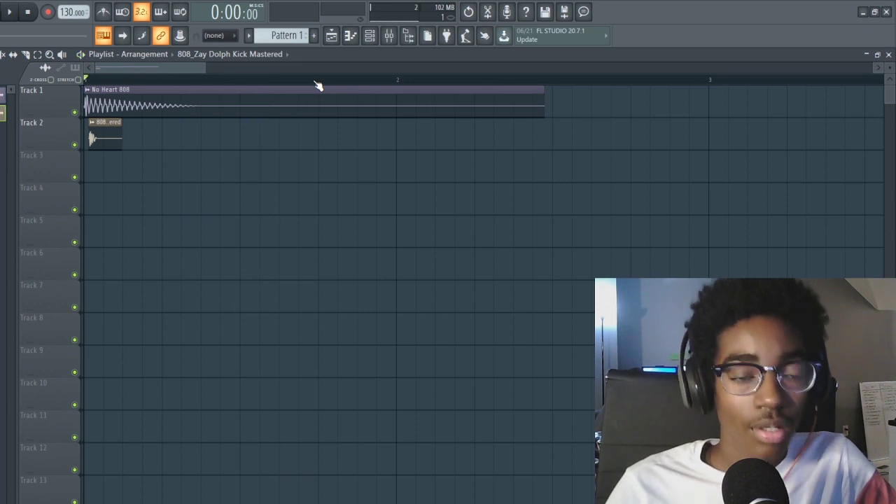
key(space)
- Stop playback and render the full song as a 16-bit stereo WAV with the remainder of the tail cut
key(space)
key(space)
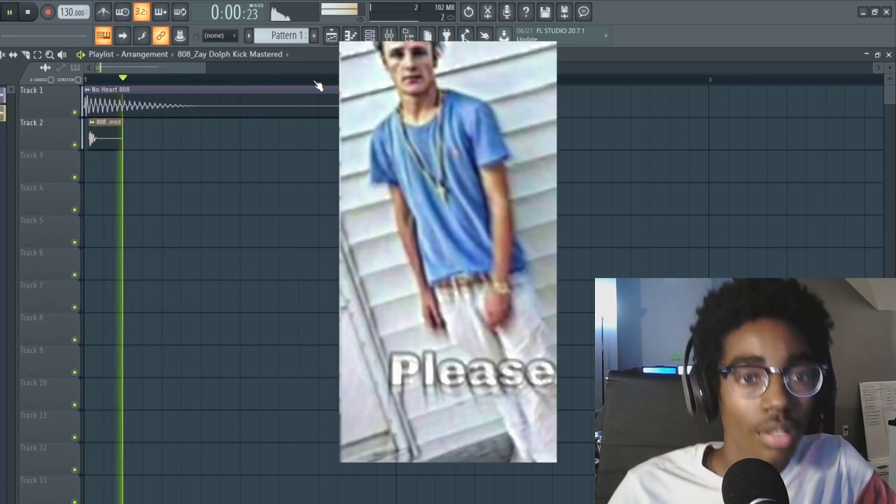
key(space)
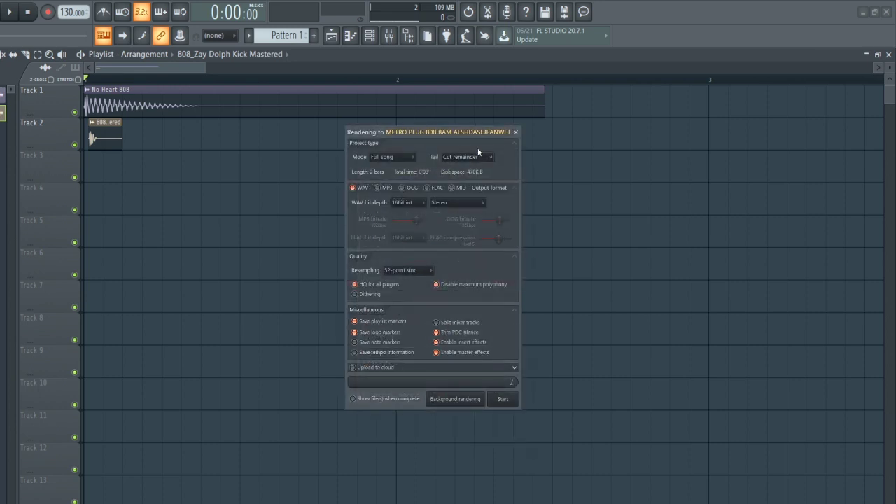
click(511, 399)
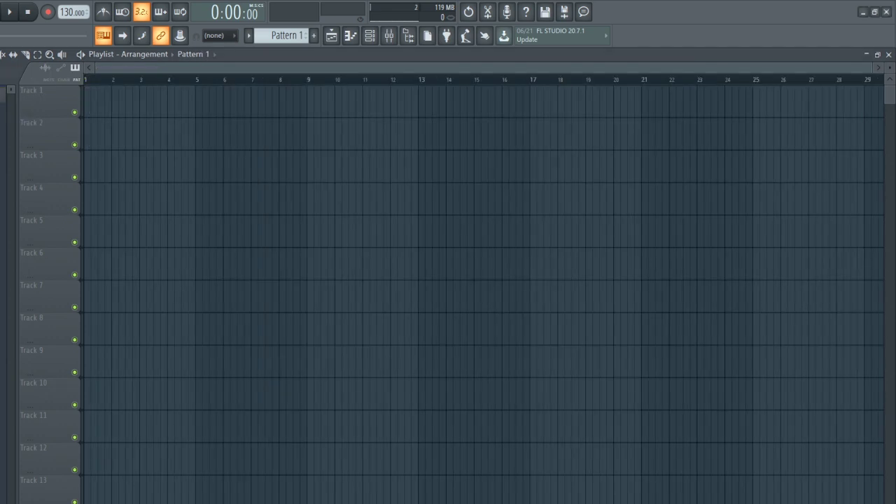
- Add Icarus to the channel rack, load its Zapping 80s Digikeys preset from Keys, and close the plugin window
key(F6)
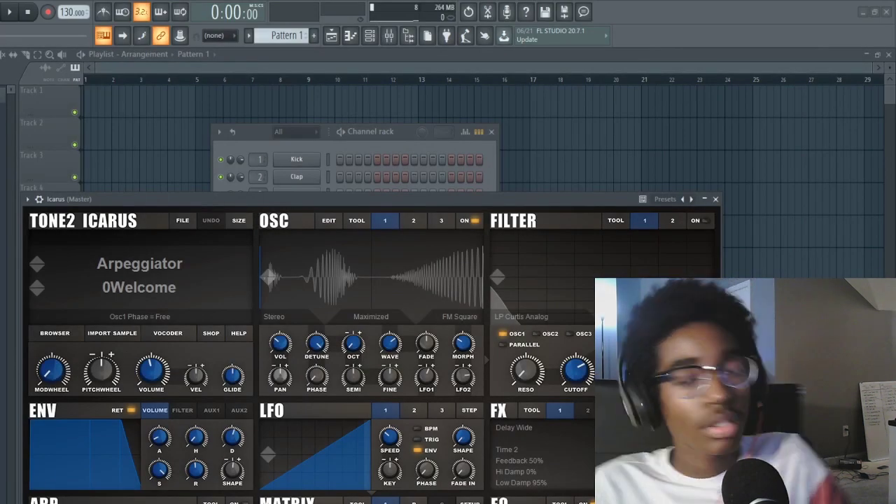
drag(453, 201, 462, 131)
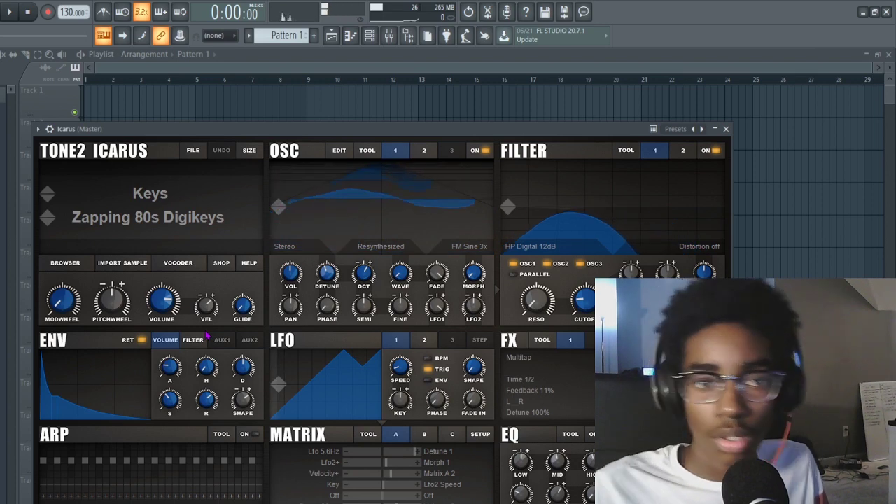
key(Escape)
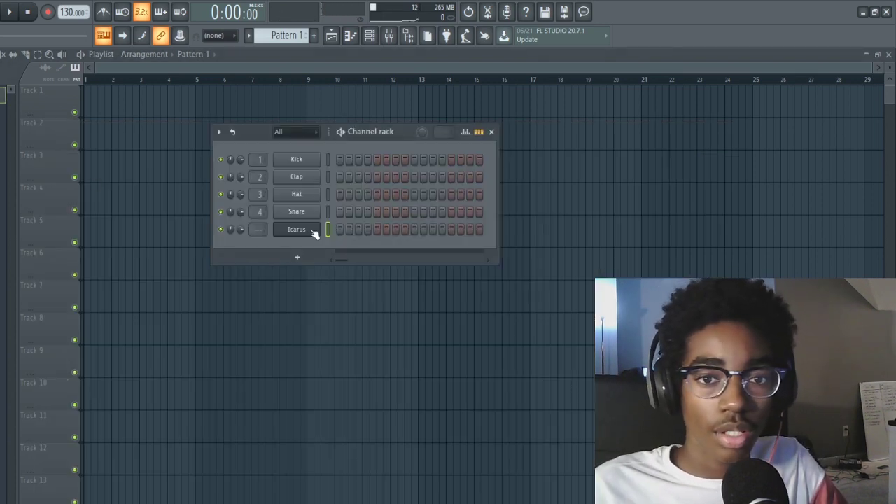
- Place Pattern 1 at bar 1 of Track 1 in the playlist and bring up the channel rack
key(F7)
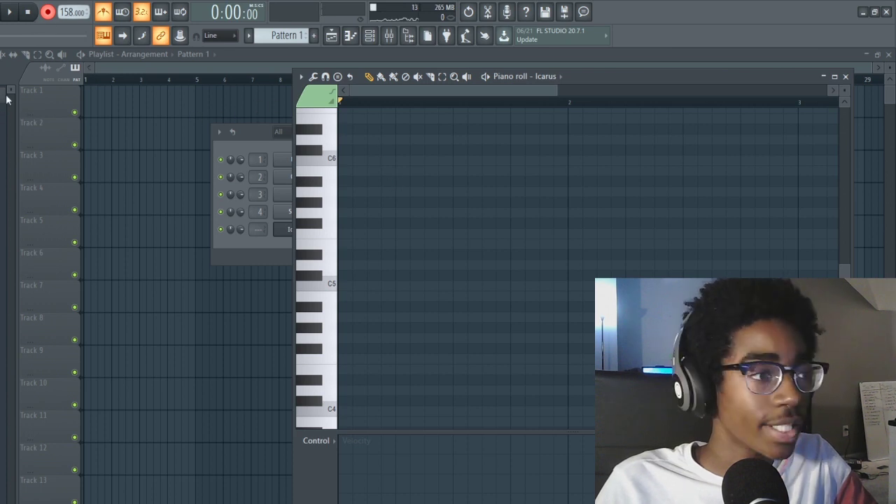
drag(4, 95, 78, 108)
click(85, 110)
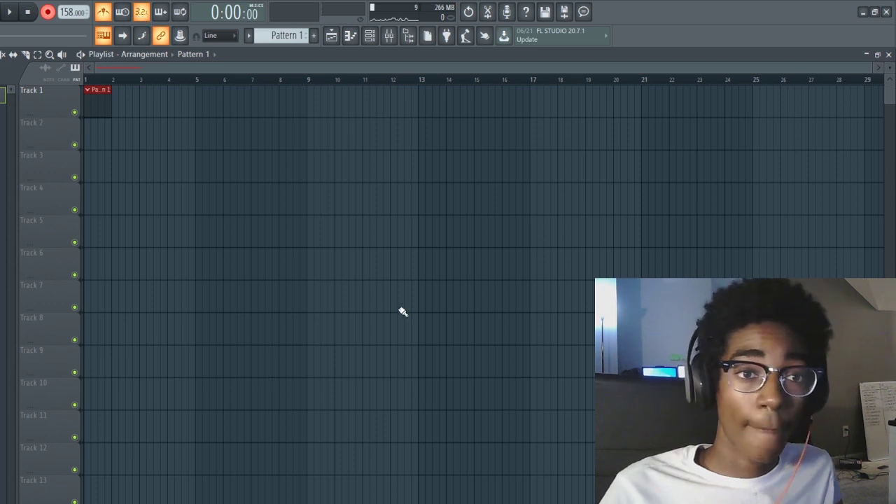
double_click(91, 99)
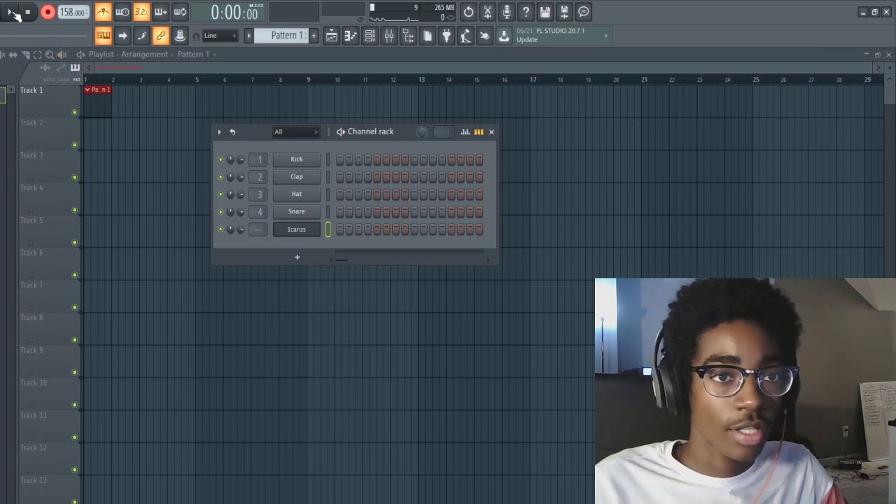
- Record a four-bar chord progression with Icarus into Pattern 1 and open its notes in the piano roll
click(13, 13)
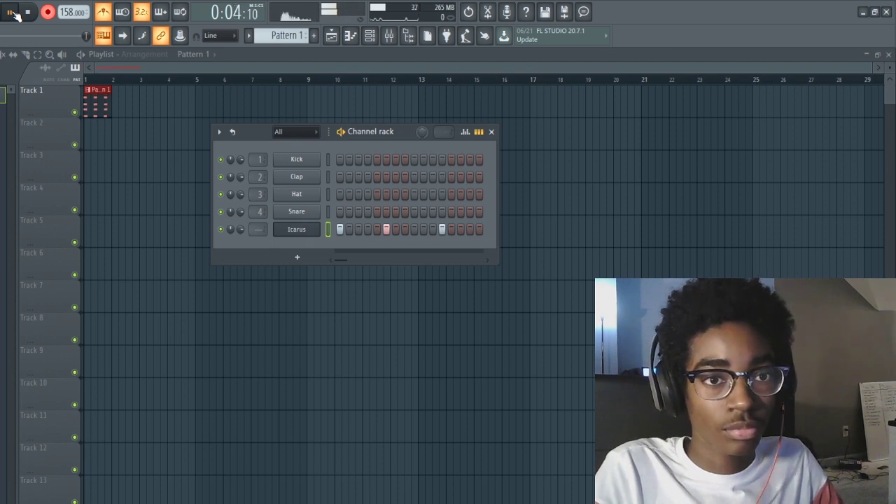
click(13, 12)
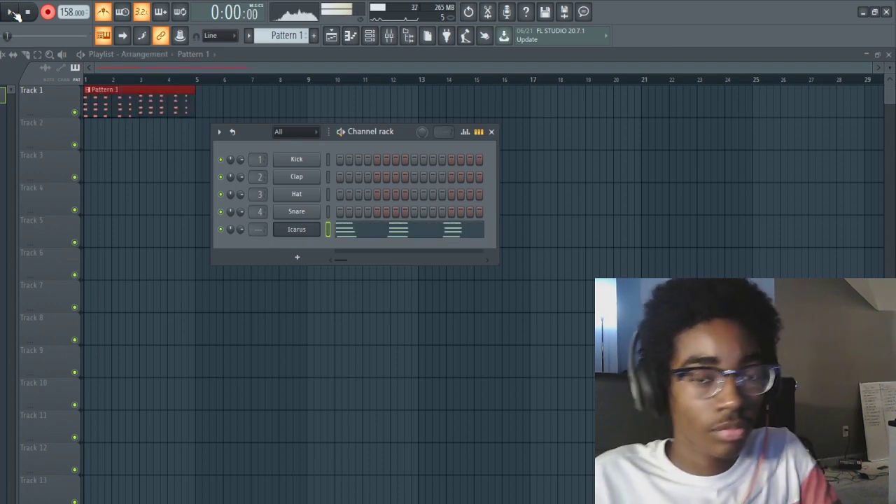
click(454, 229)
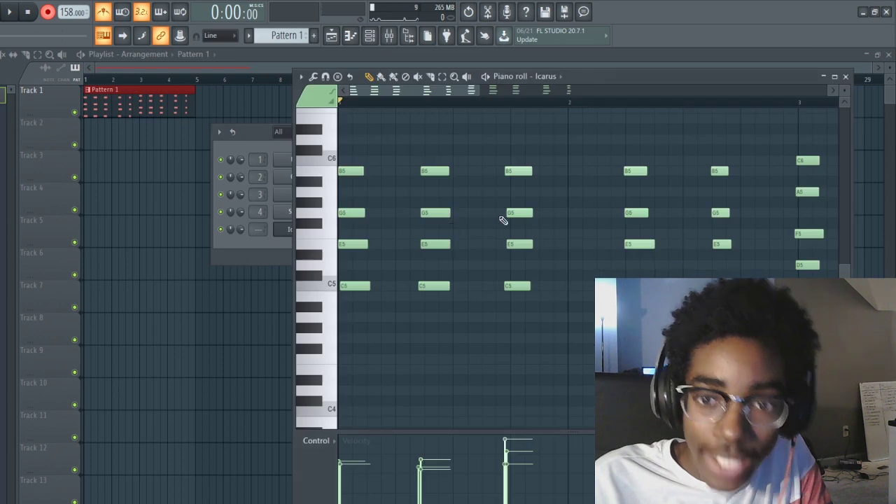
scroll(442, 110, down, 5)
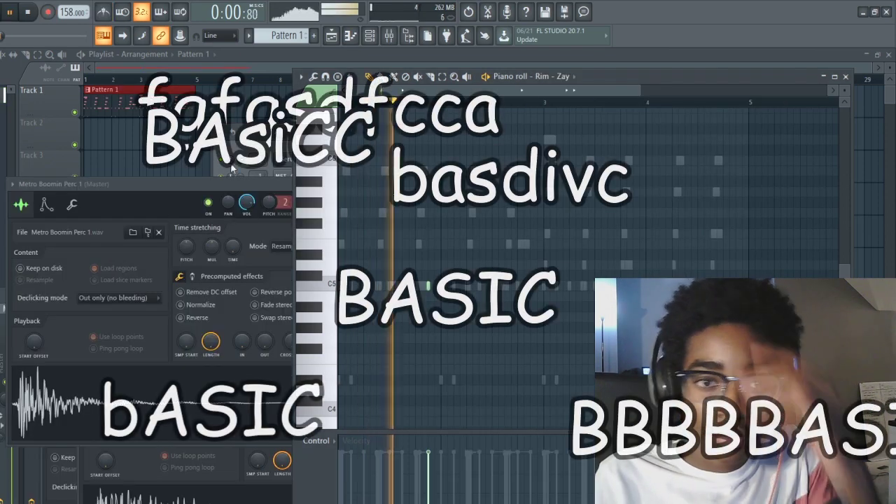
- Bring the channel rack forward while the beat plays and open the Serum instrument's window
click(231, 168)
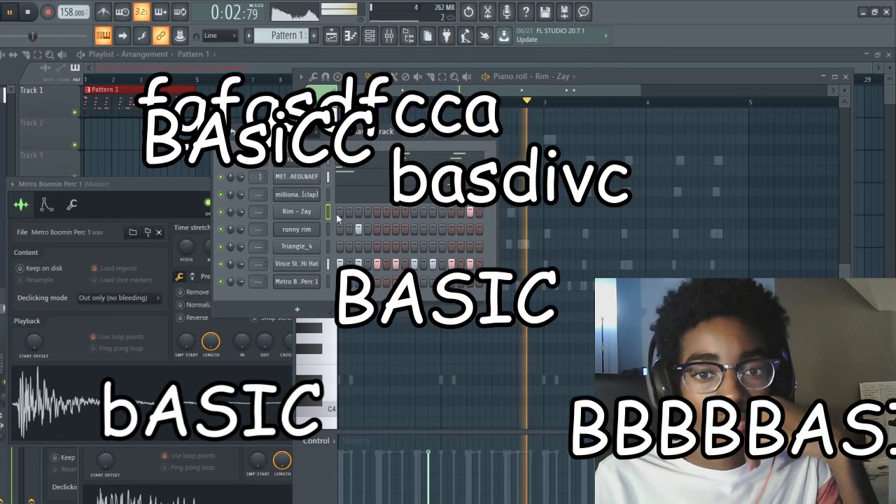
click(305, 179)
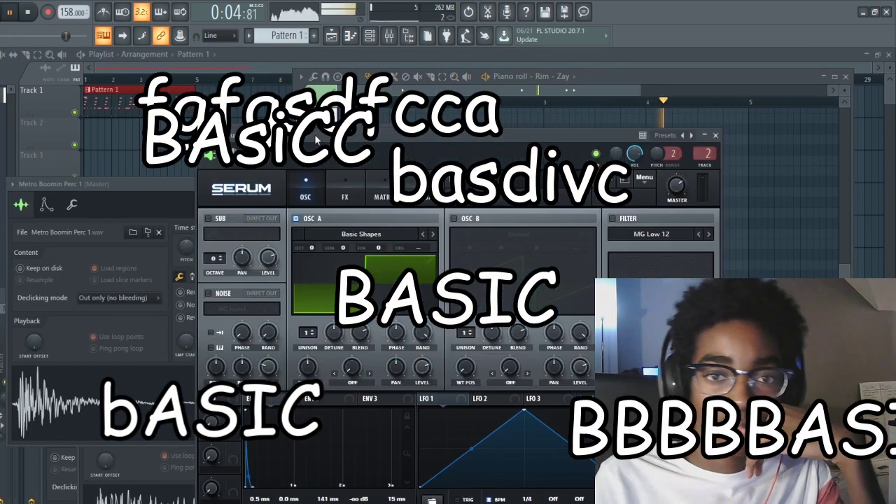